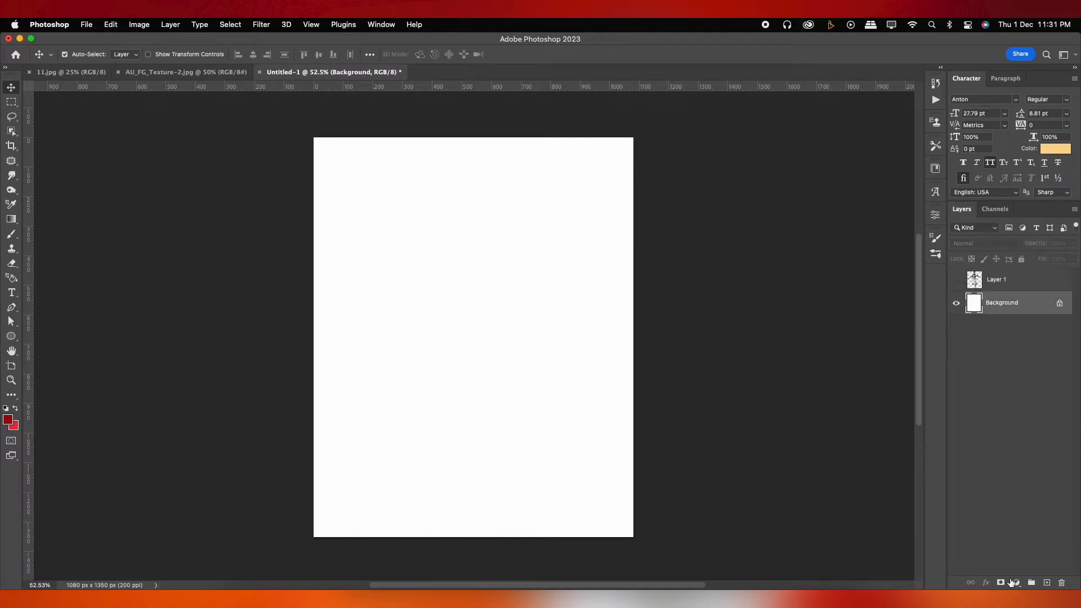
# Swap the foreground and background colours so the foreground is #ea2e3a and the background is #9c060f
pyautogui.click(9, 421)
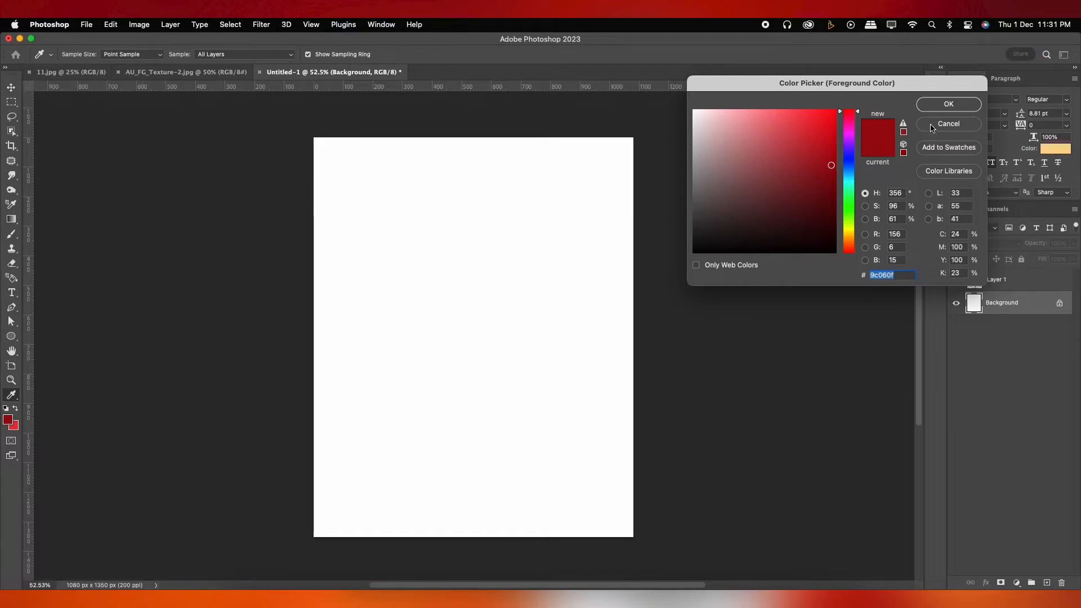
pyautogui.click(948, 104)
pyautogui.click(15, 409)
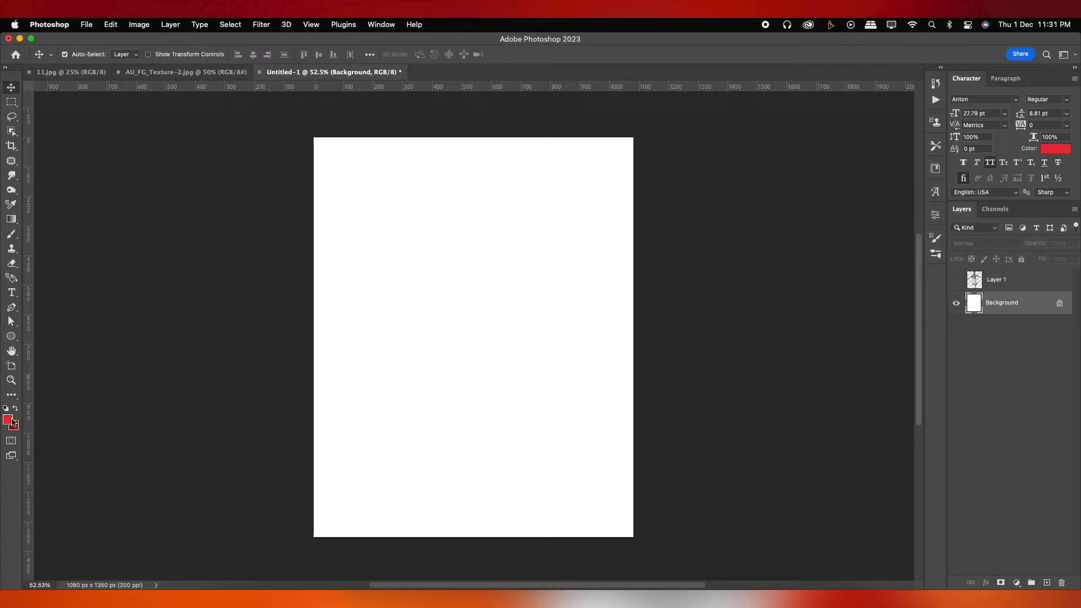
pyautogui.click(8, 419)
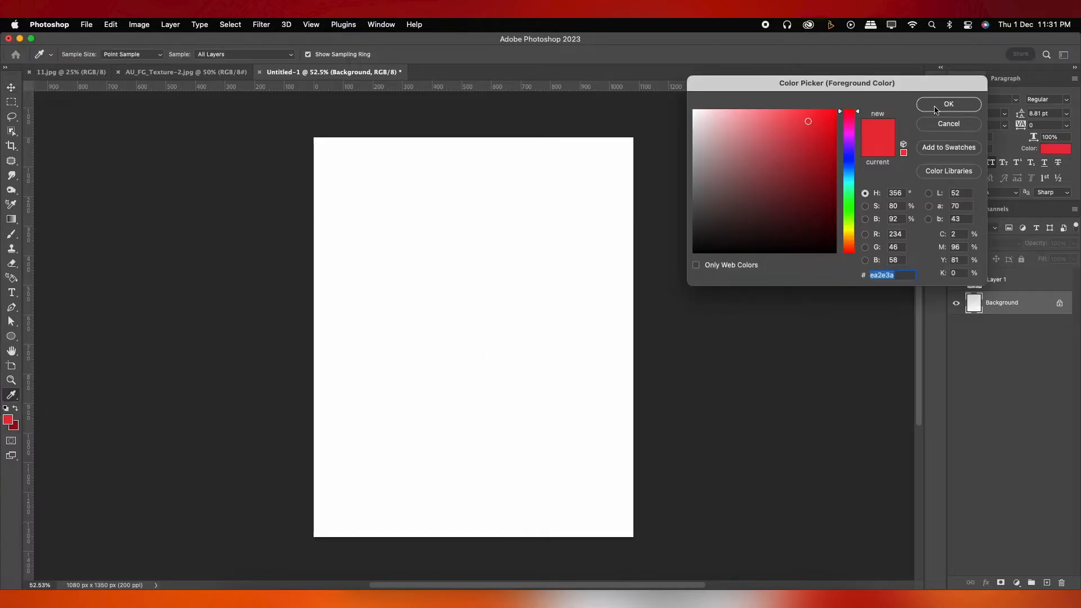
pyautogui.click(907, 274)
pyautogui.click(949, 104)
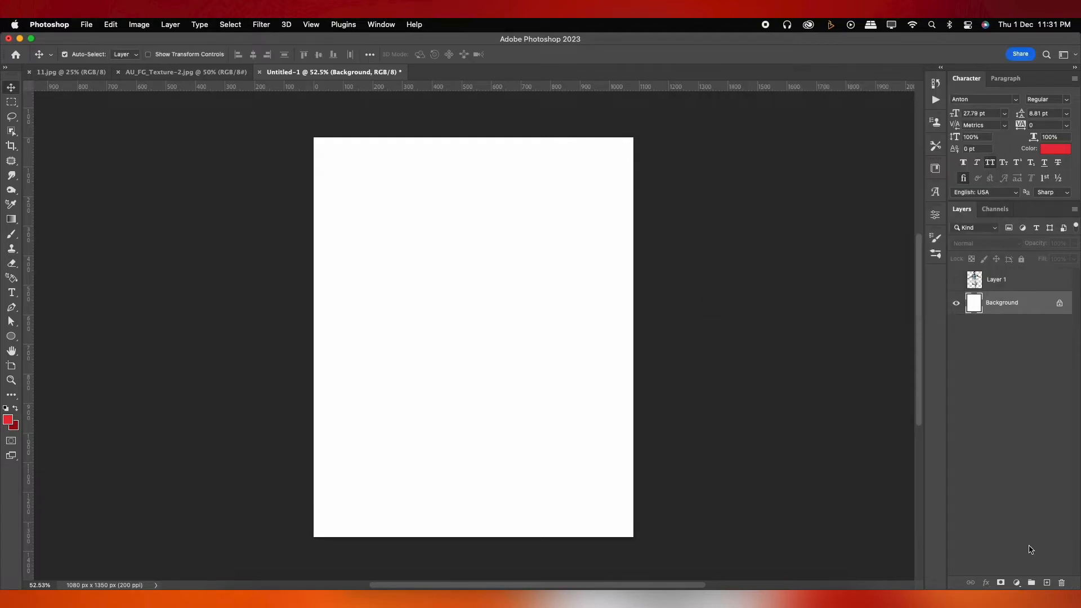
# Add a radial gradient fill layer above the Background, using the Basics preset that runs from the foreground to the background red
pyautogui.click(1017, 583)
pyautogui.click(1027, 340)
pyautogui.click(839, 152)
pyautogui.click(842, 166)
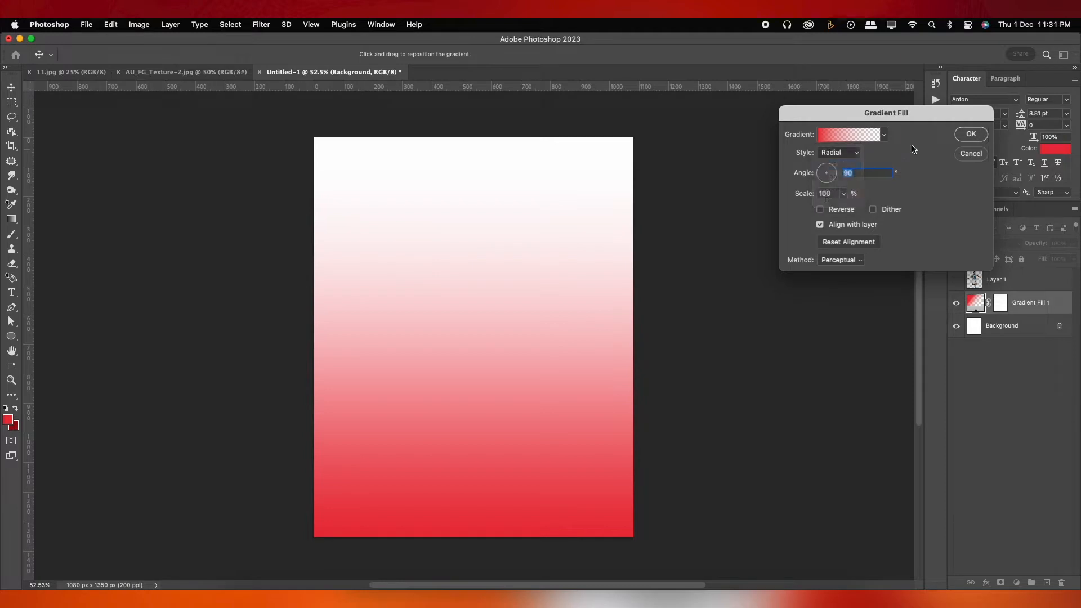
pyautogui.moveTo(893, 112); pyautogui.dragTo(876, 114)
pyautogui.click(867, 139)
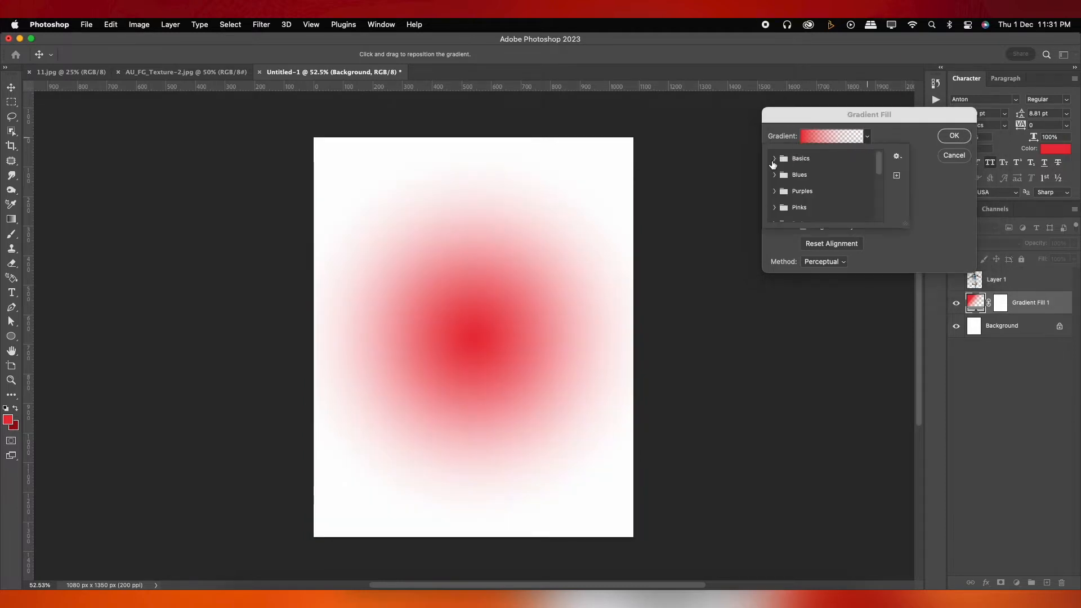
pyautogui.click(774, 160)
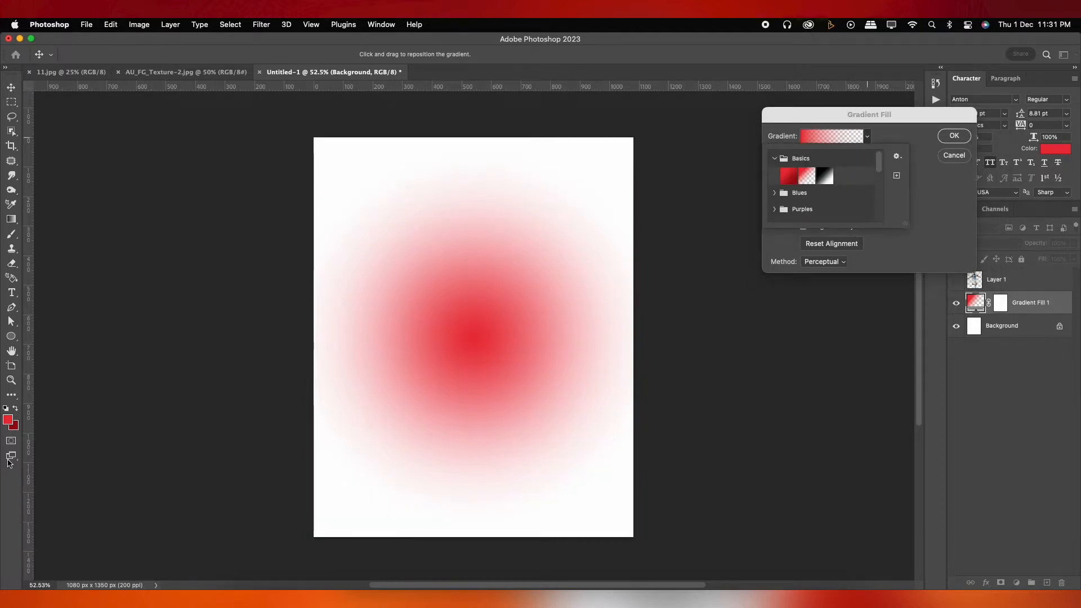
pyautogui.click(792, 175)
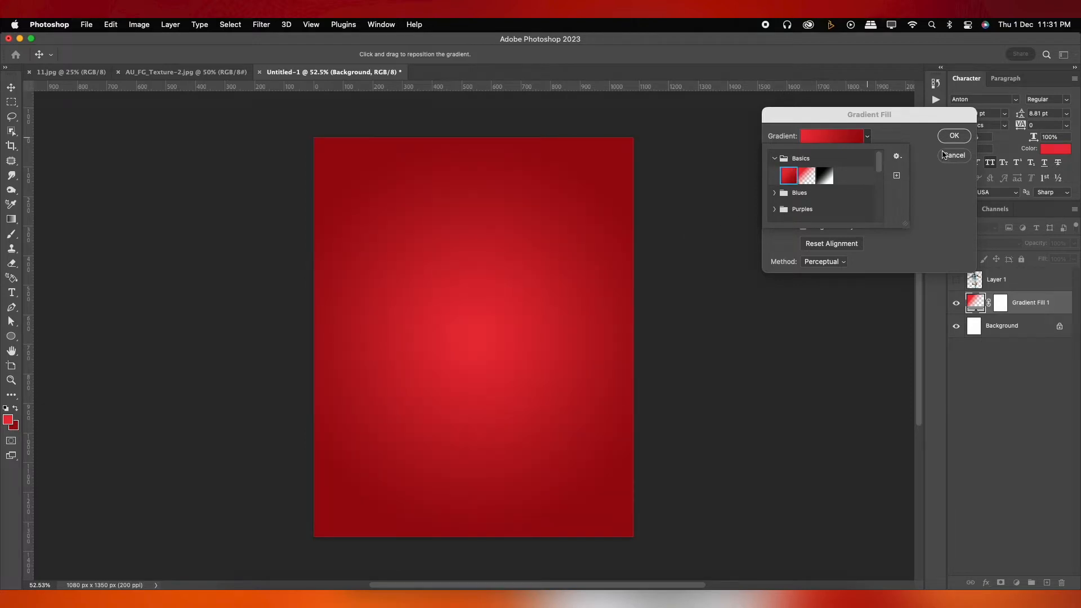
pyautogui.click(954, 136)
# Add the text MESSI in Anton on the red canvas
pyautogui.press('t')
pyautogui.click(433, 319)
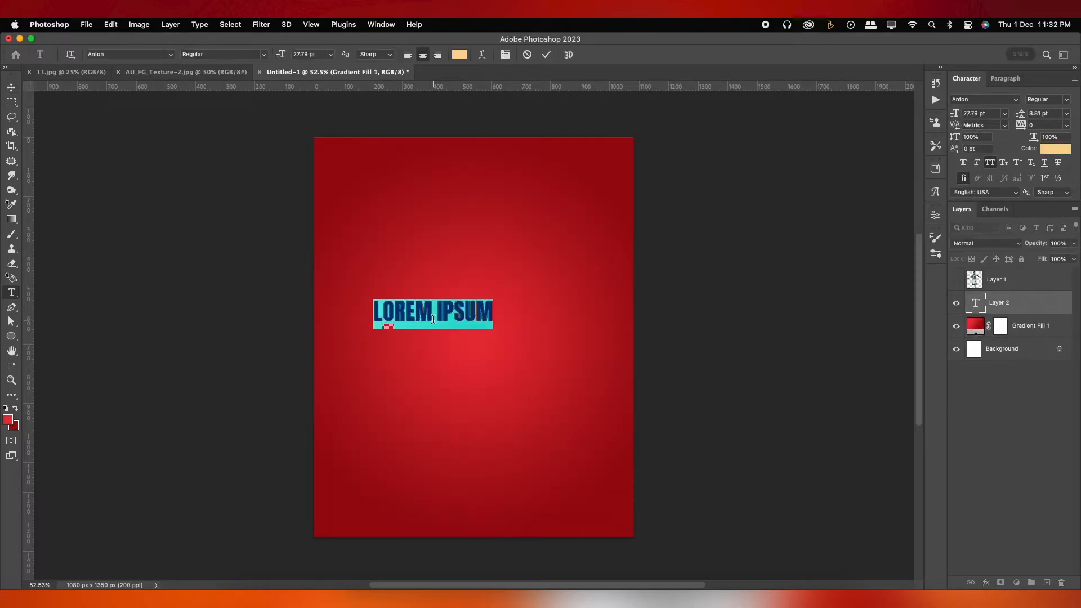
pyautogui.write('MESSI')
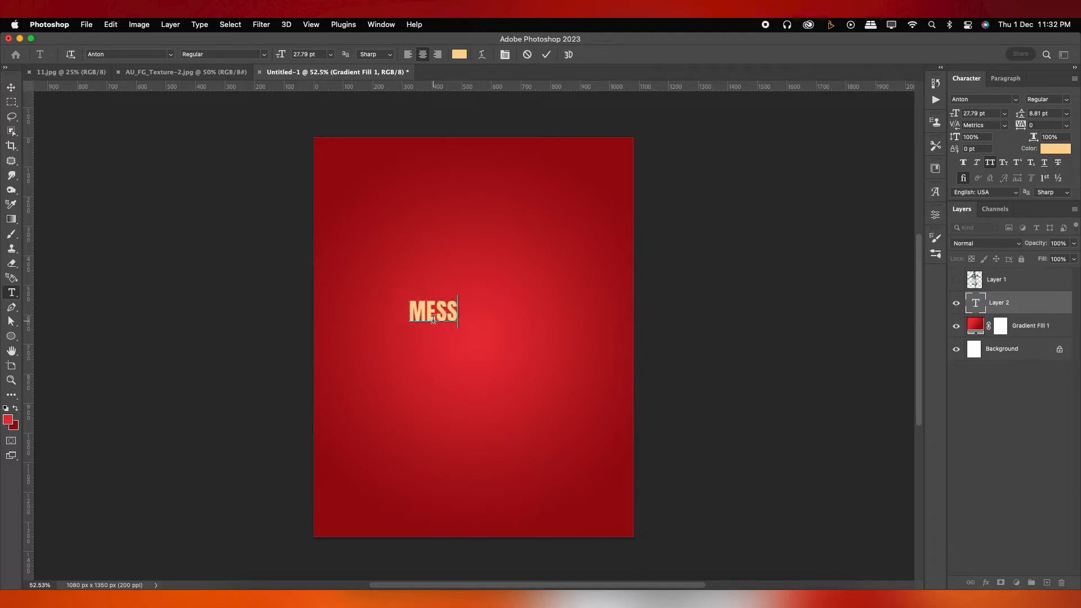
pyautogui.click(546, 54)
# Scale the MESSI text up to about 108 pt and place it near the middle of the canvas
pyautogui.press('super+t')
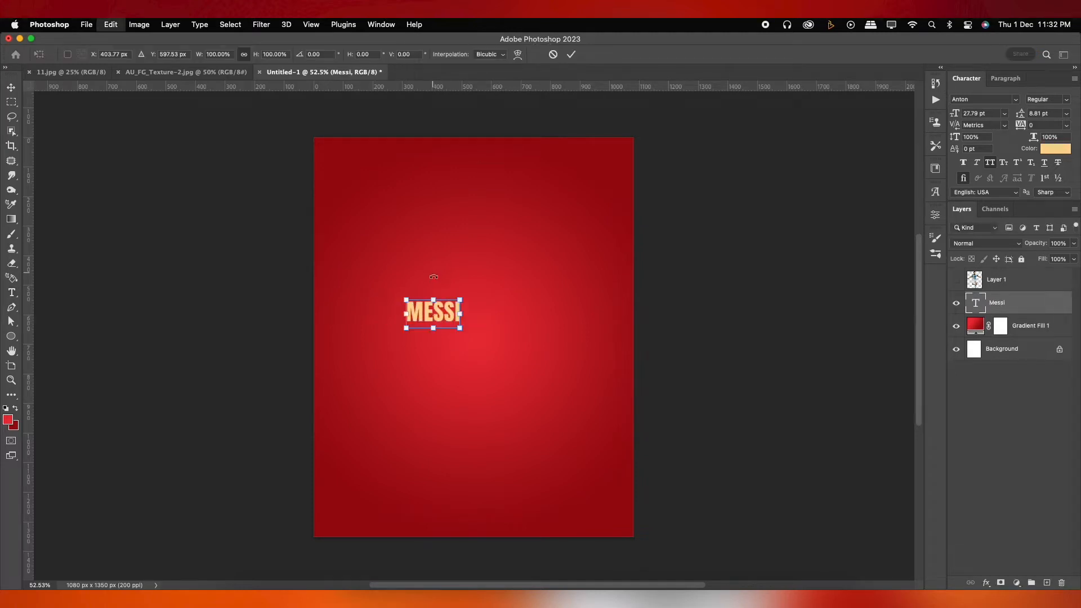
pyautogui.moveTo(461, 297); pyautogui.dragTo(572, 229)
pyautogui.moveTo(520, 280); pyautogui.dragTo(498, 301)
pyautogui.moveTo(554, 256); pyautogui.dragTo(573, 244)
pyautogui.moveTo(553, 282); pyautogui.dragTo(566, 294)
pyautogui.press('Return')
# Centre the MESSI text horizontally on the canvas
pyautogui.press('super+a')
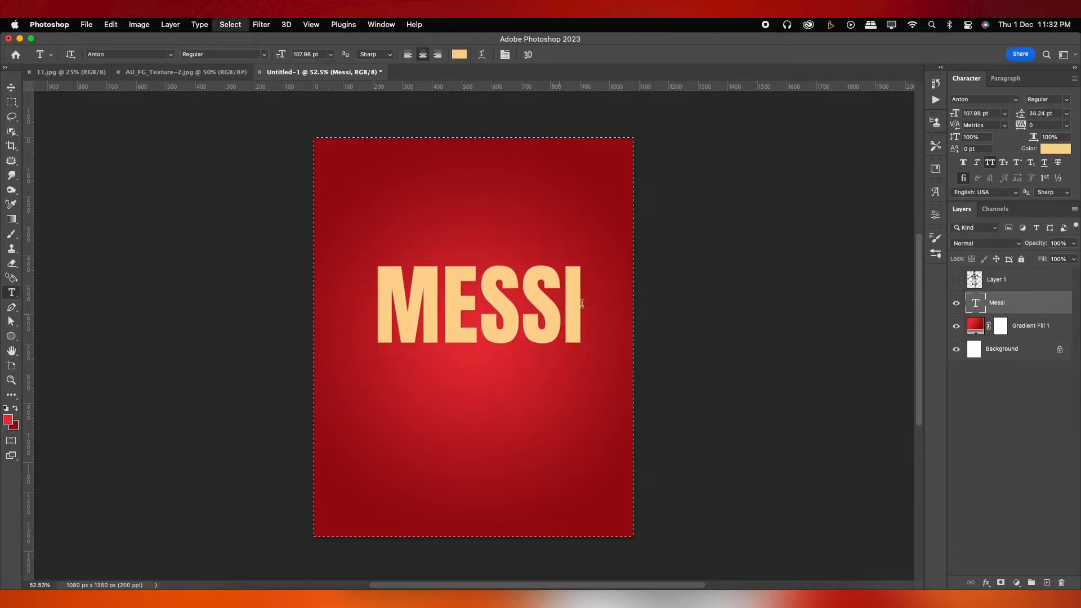
pyautogui.press('v')
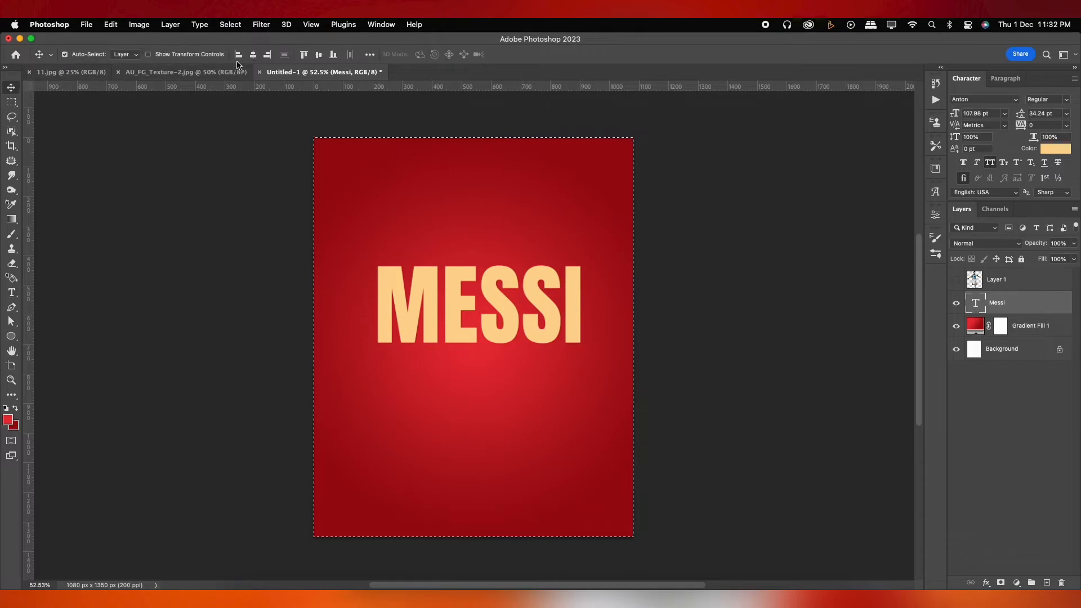
pyautogui.click(253, 55)
pyautogui.press('super+d')
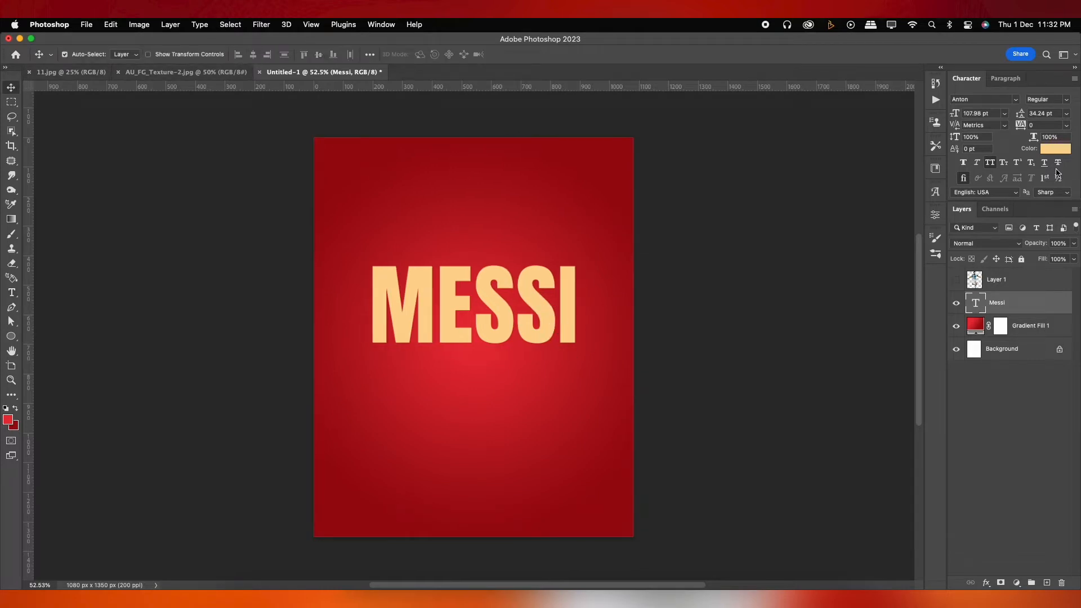
# Tighten the tracking of the MESSI text to -40
pyautogui.click(1052, 125)
pyautogui.write('-20')
pyautogui.press('Return')
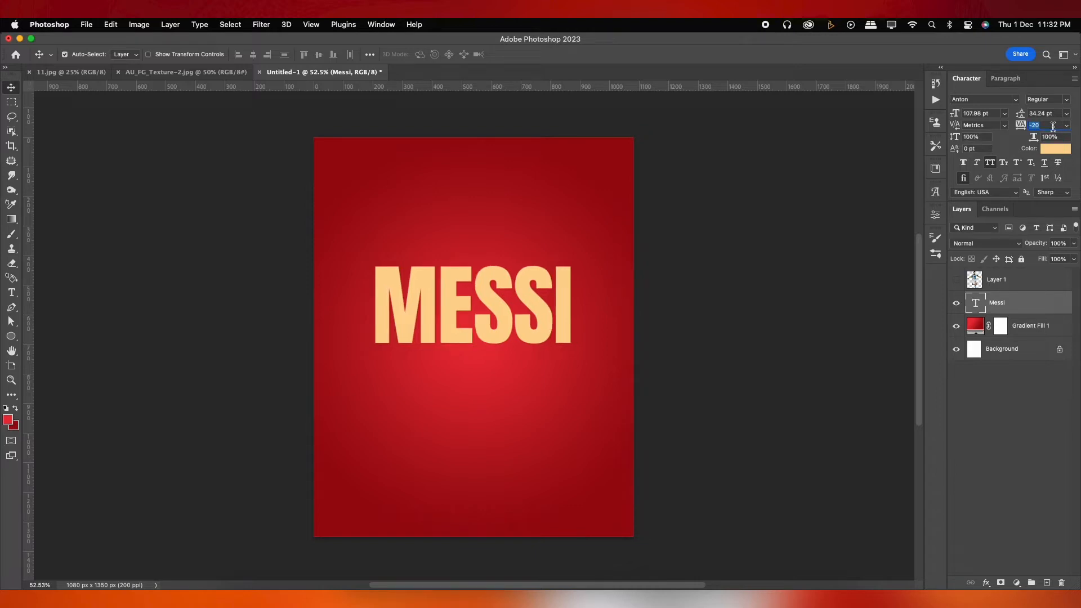
pyautogui.write('-40')
pyautogui.press('Return')
pyautogui.write('-20')
pyautogui.press('Return')
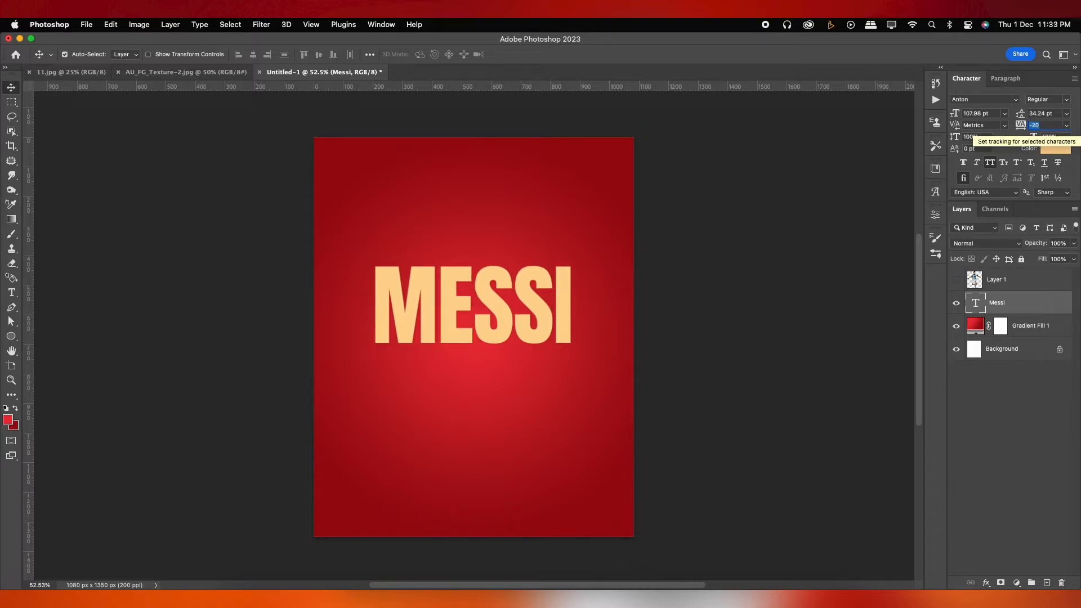
pyautogui.write('-40')
pyautogui.press('Return')
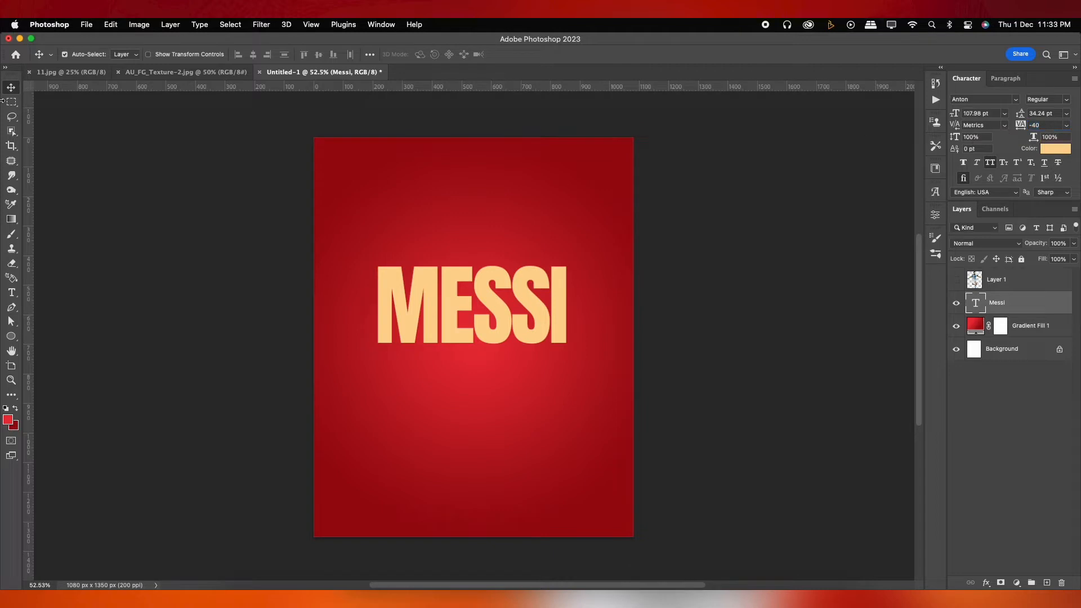
# Re-centre the tightened MESSI text horizontally against the whole canvas and clear the selection
pyautogui.press('super+a')
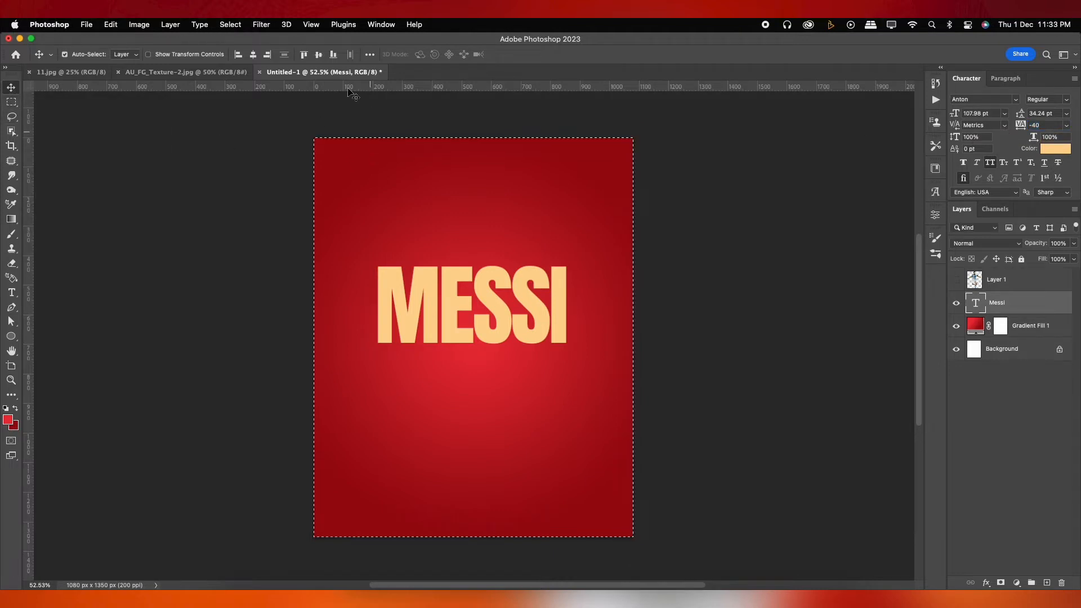
pyautogui.click(254, 55)
pyautogui.press('super+d')
# Duplicate the MESSI text directly below the original and convert the copy to a smart object
pyautogui.moveTo(532, 303); pyautogui.dragTo(532, 382)
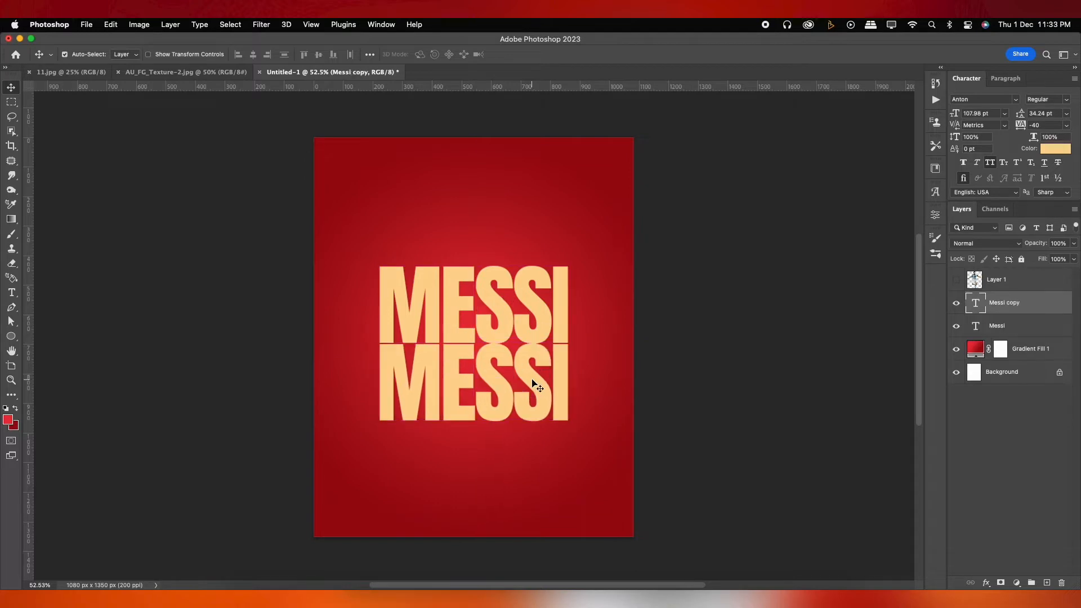
pyautogui.rightClick(1056, 312)
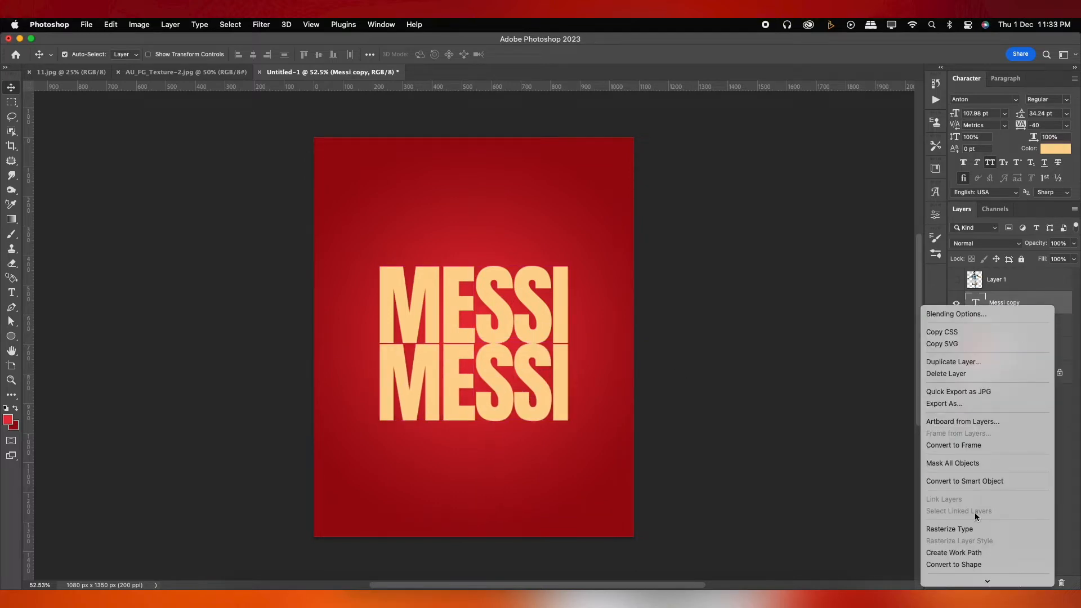
pyautogui.click(976, 484)
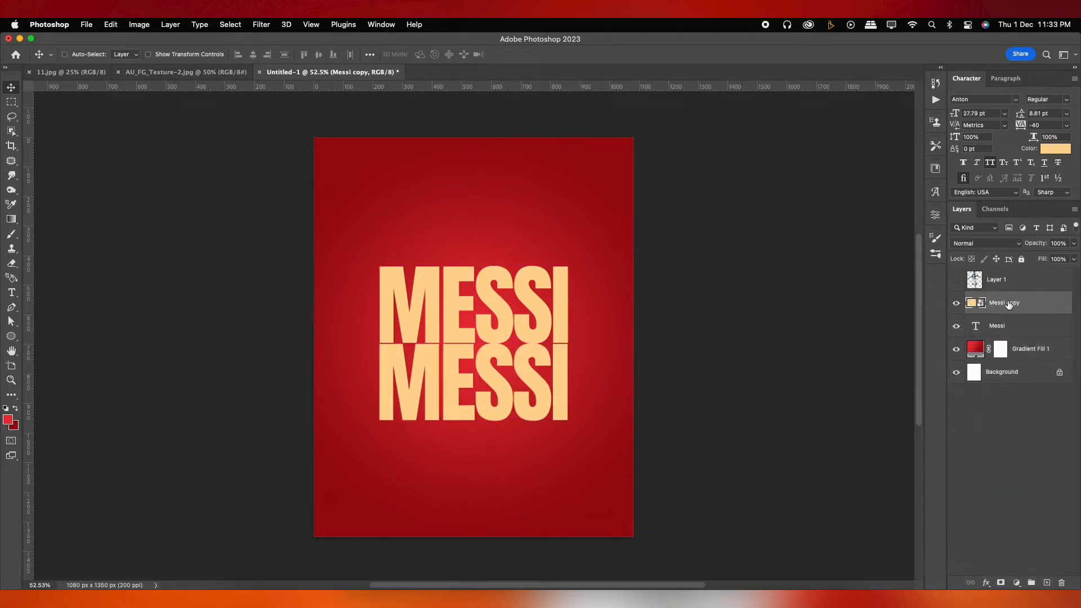
# Flip the lower MESSI copy vertically so it mirrors the original text
pyautogui.press('super+t')
pyautogui.rightClick(490, 373)
pyautogui.click(519, 578)
pyautogui.press('Return')
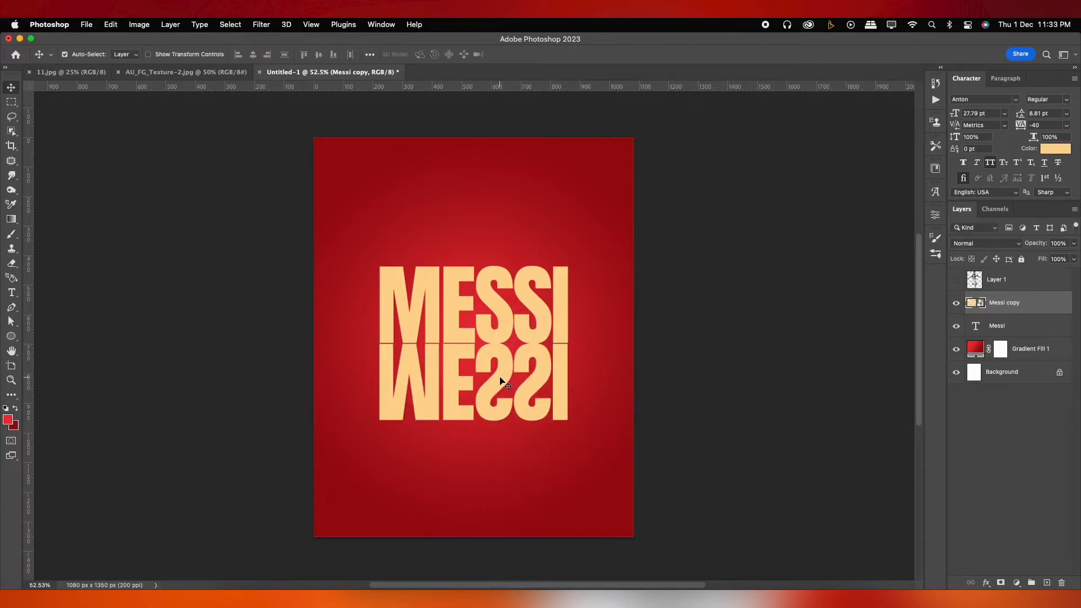
pyautogui.rightClick(499, 363)
pyautogui.press('Escape')
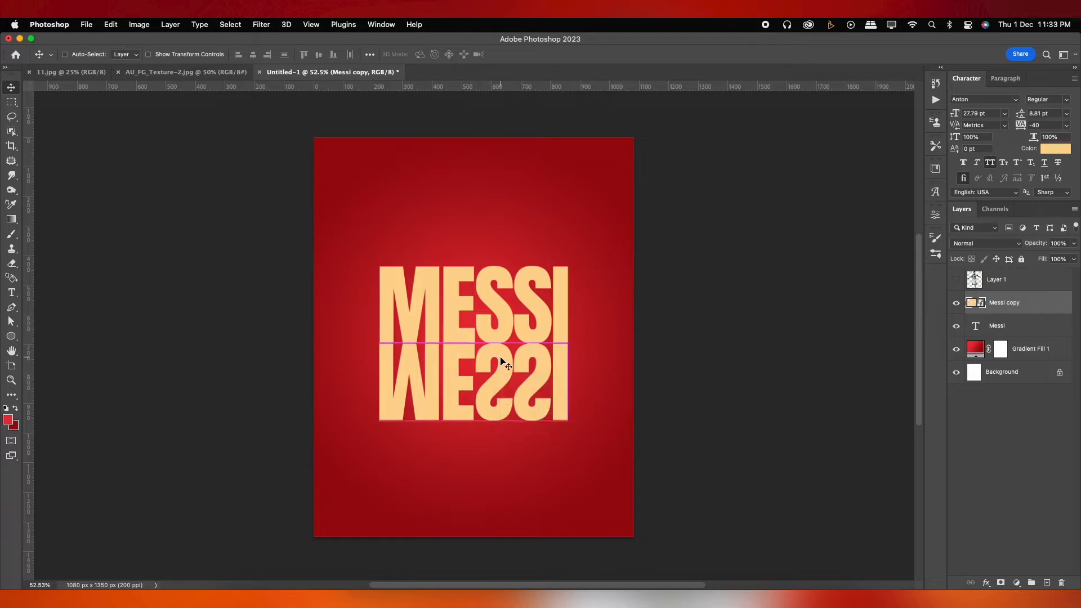
# Distort the flipped copy in perspective, flaring its lower edge to about 638% width and stretching it to about 273% height past the canvas bottom
pyautogui.press('super+t')
pyautogui.rightClick(503, 359)
pyautogui.click(537, 429)
pyautogui.moveTo(567, 422); pyautogui.dragTo(755, 391)
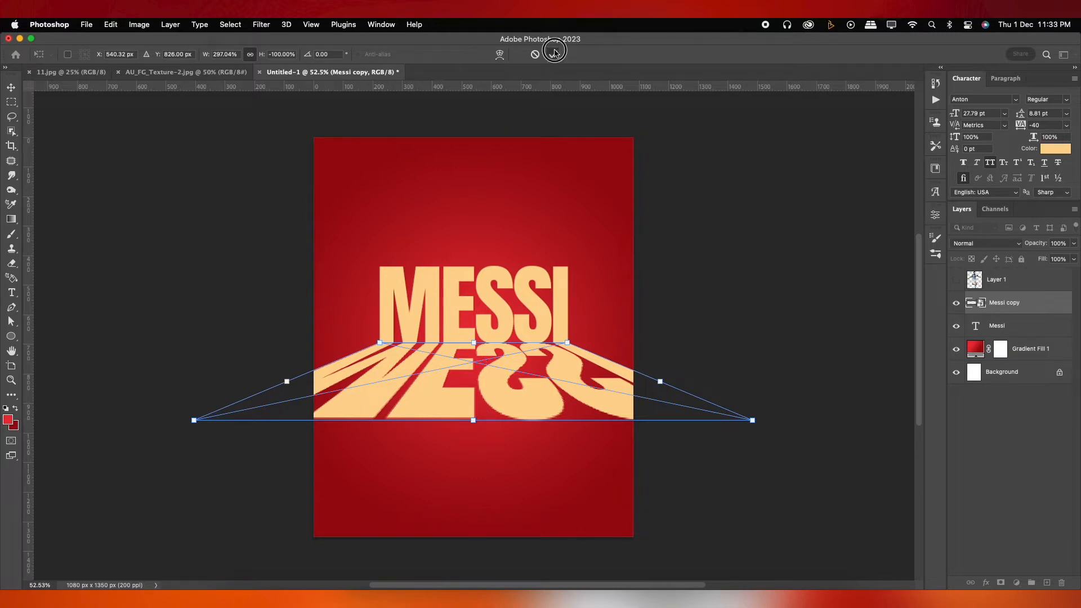
pyautogui.moveTo(473, 421); pyautogui.dragTo(491, 560)
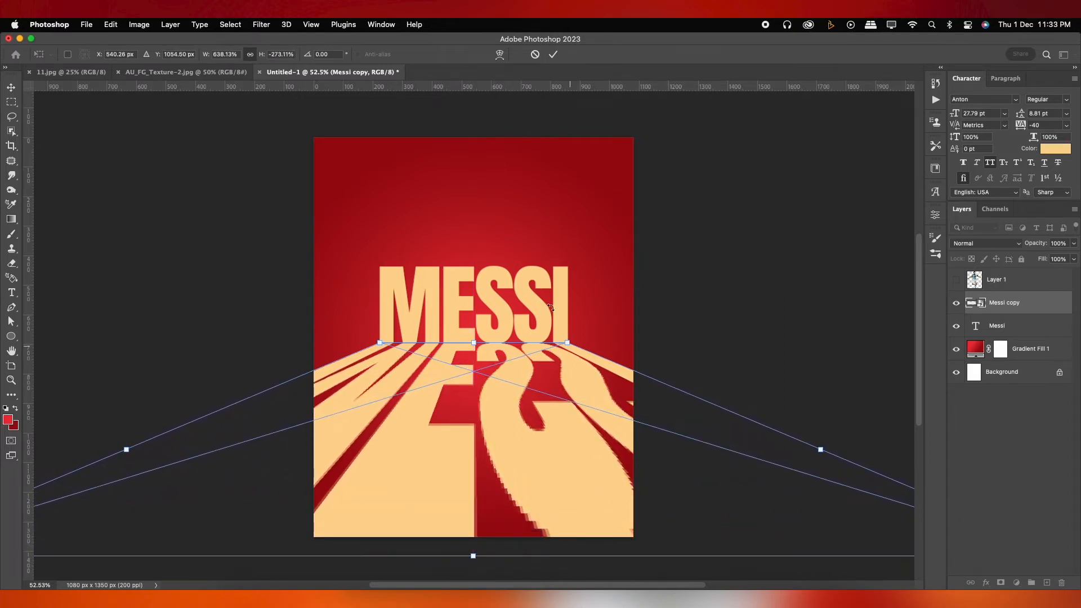
pyautogui.click(553, 54)
# Show the footballer on Layer 1, scale him down slightly and position him in front of the MESSI text
pyautogui.scroll(-1, 561, 329)
pyautogui.moveTo(545, 346); pyautogui.dragTo(554, 347)
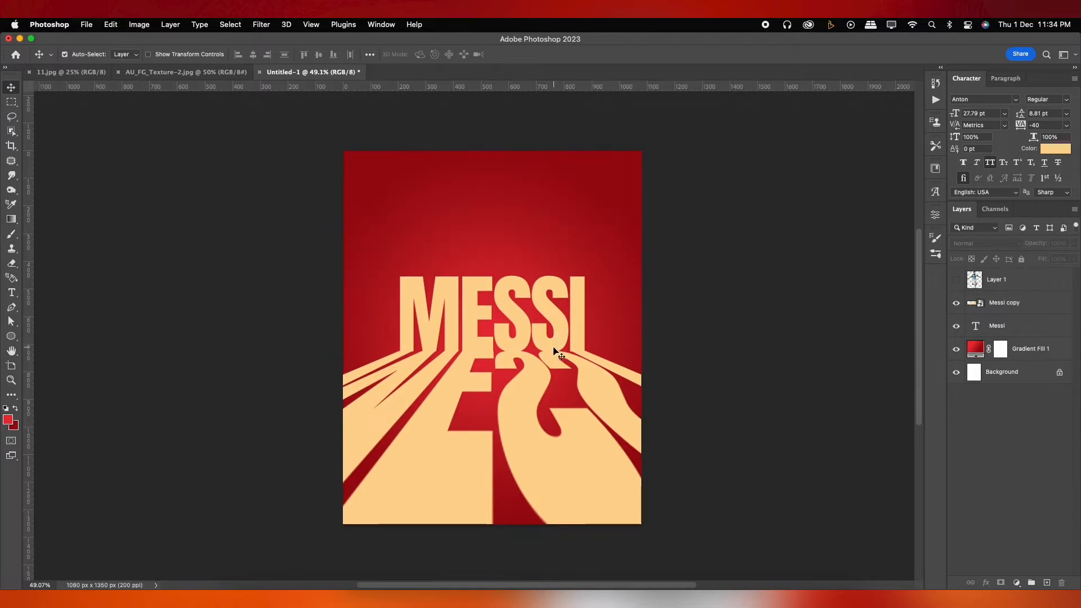
pyautogui.click(1014, 283)
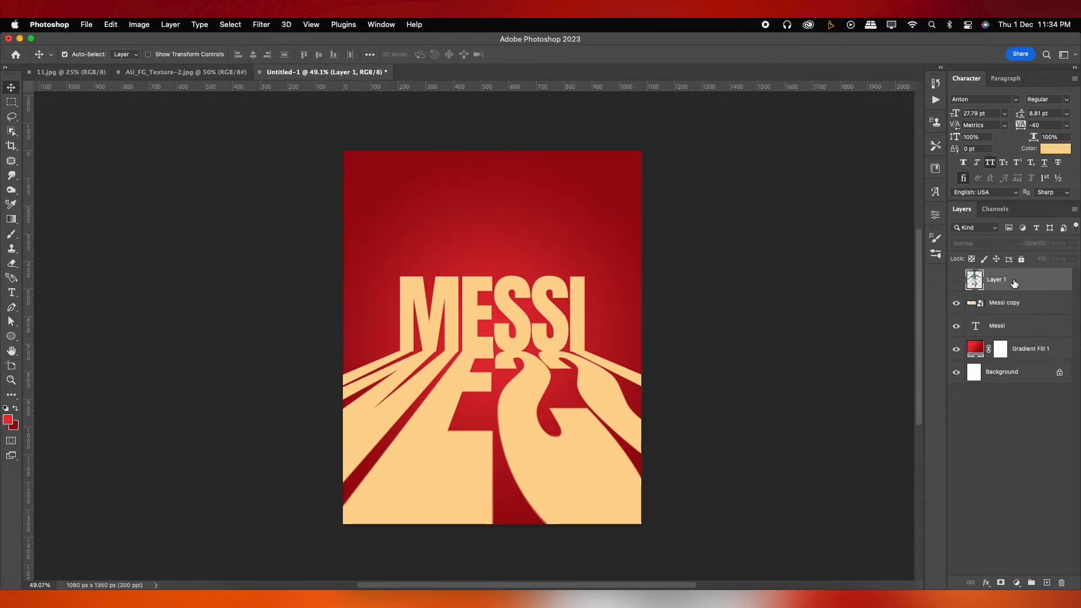
pyautogui.click(956, 280)
pyautogui.moveTo(479, 311); pyautogui.dragTo(511, 313)
pyautogui.press('super+t')
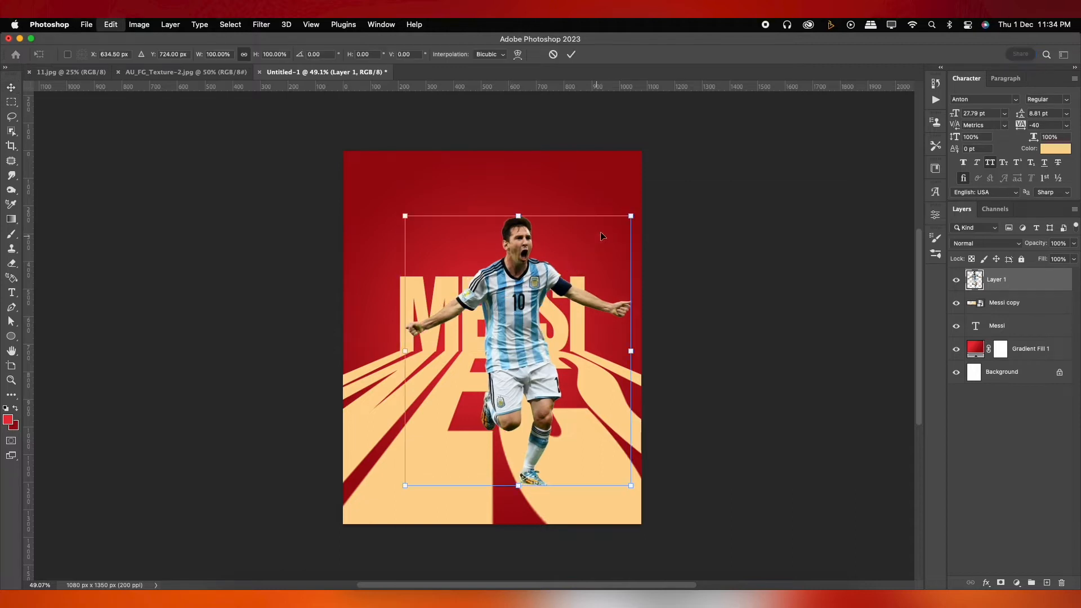
pyautogui.moveTo(631, 215); pyautogui.dragTo(589, 267)
pyautogui.moveTo(515, 359); pyautogui.dragTo(532, 339)
pyautogui.moveTo(603, 248); pyautogui.dragTo(622, 230)
pyautogui.moveTo(512, 330); pyautogui.dragTo(505, 331)
pyautogui.press('Return')
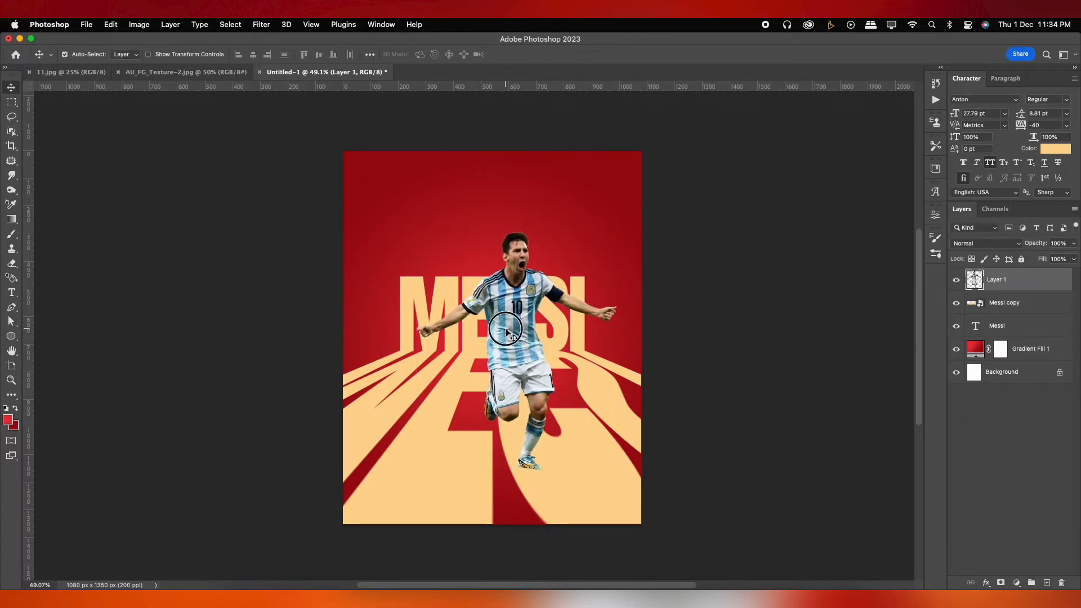
# Duplicate the upright MESSI text above the original and change the copy's wording to LIONEL
pyautogui.moveTo(445, 291); pyautogui.dragTo(445, 215)
pyautogui.doubleClick(444, 213)
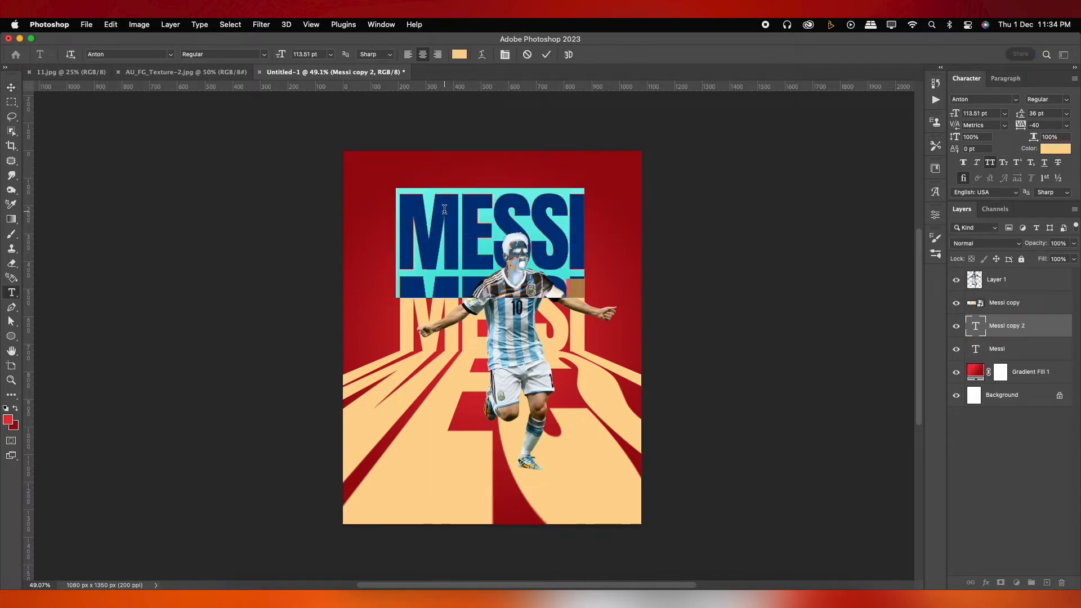
pyautogui.write('LI')
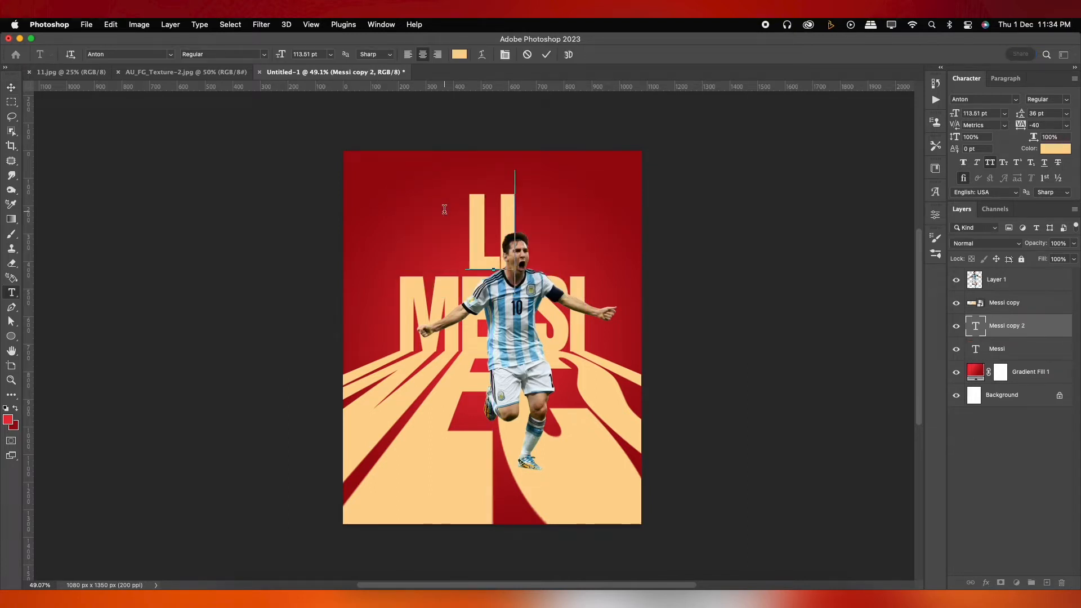
pyautogui.write('ONEL')
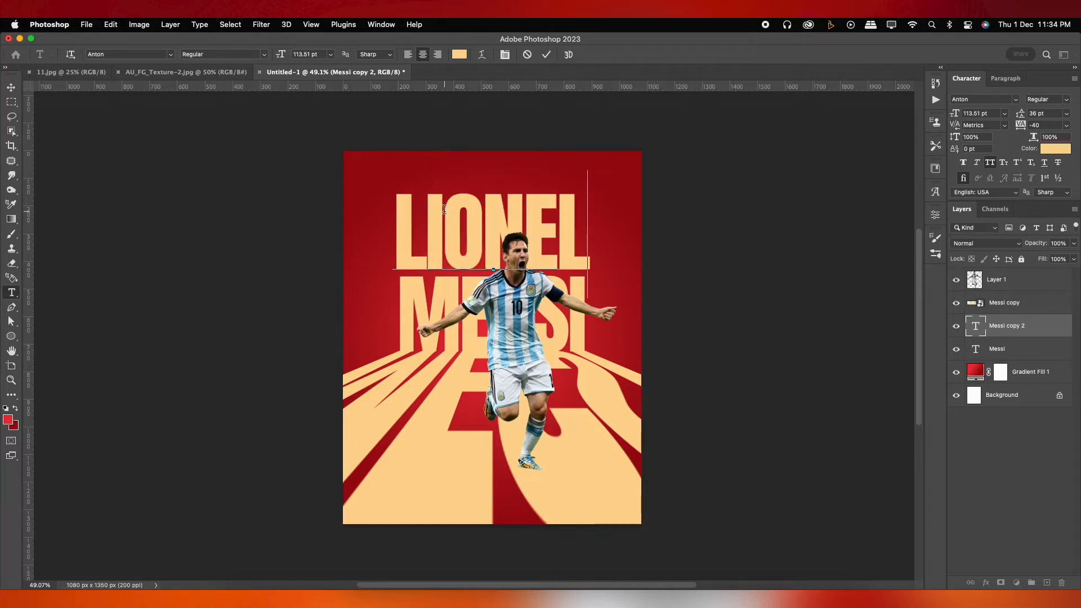
pyautogui.click(546, 54)
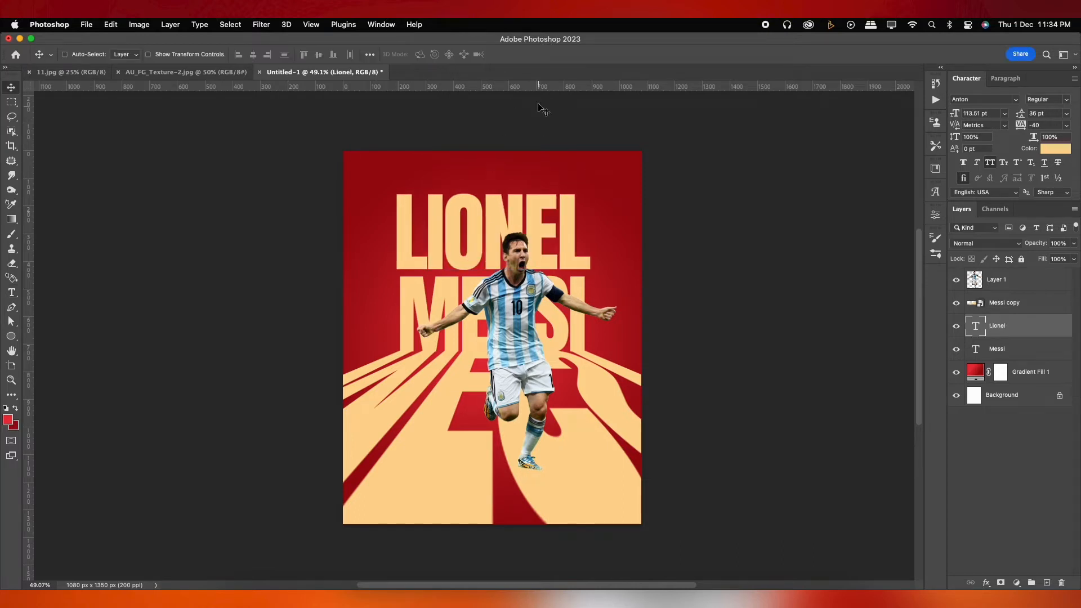
# Scale the LIONEL text down to about 38.63 pt and align it just above the left edge of MESSI
pyautogui.press('super+t')
pyautogui.moveTo(586, 185); pyautogui.dragTo(446, 258)
pyautogui.press('Return')
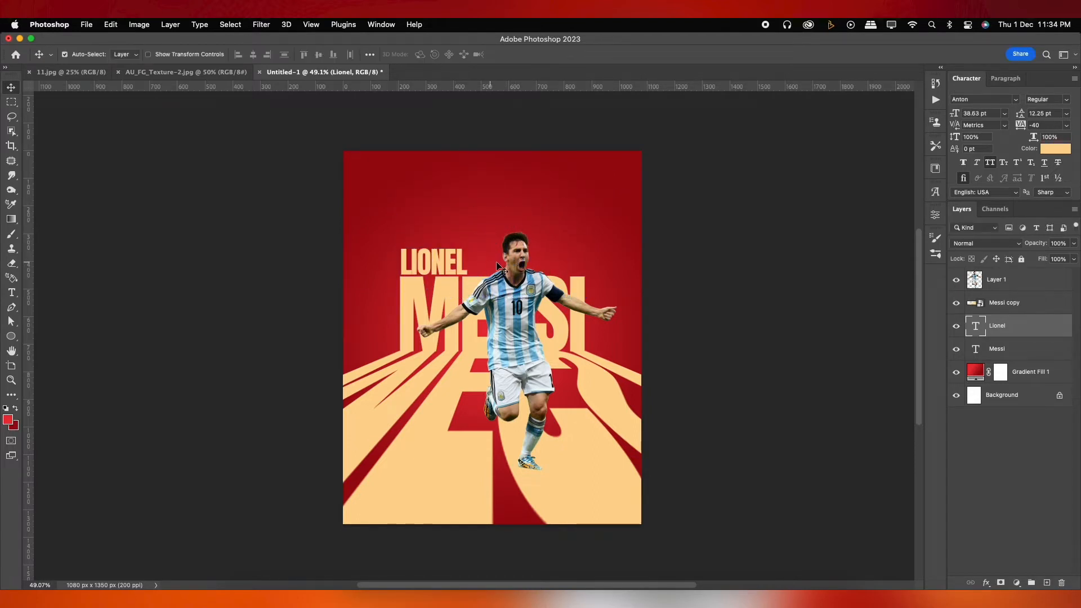
pyautogui.scroll(2, 433, 272)
pyautogui.press('Left')
pyautogui.press('Left')
pyautogui.press('Down')
pyautogui.press('Down')
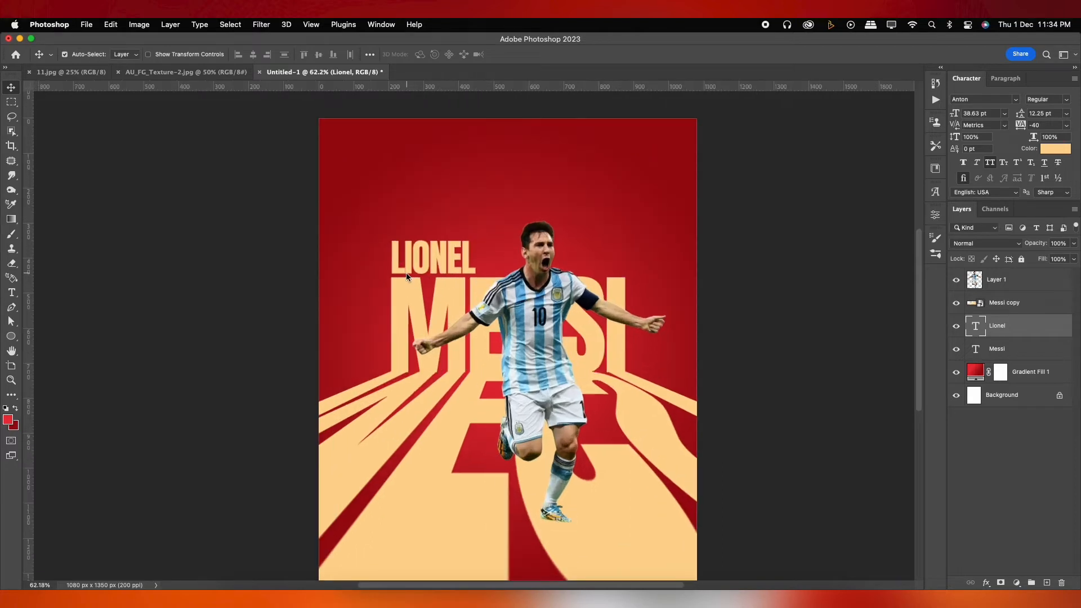
# Widen the LIONEL text's letter spacing by setting its tracking to 0
pyautogui.scroll(-2, 465, 261)
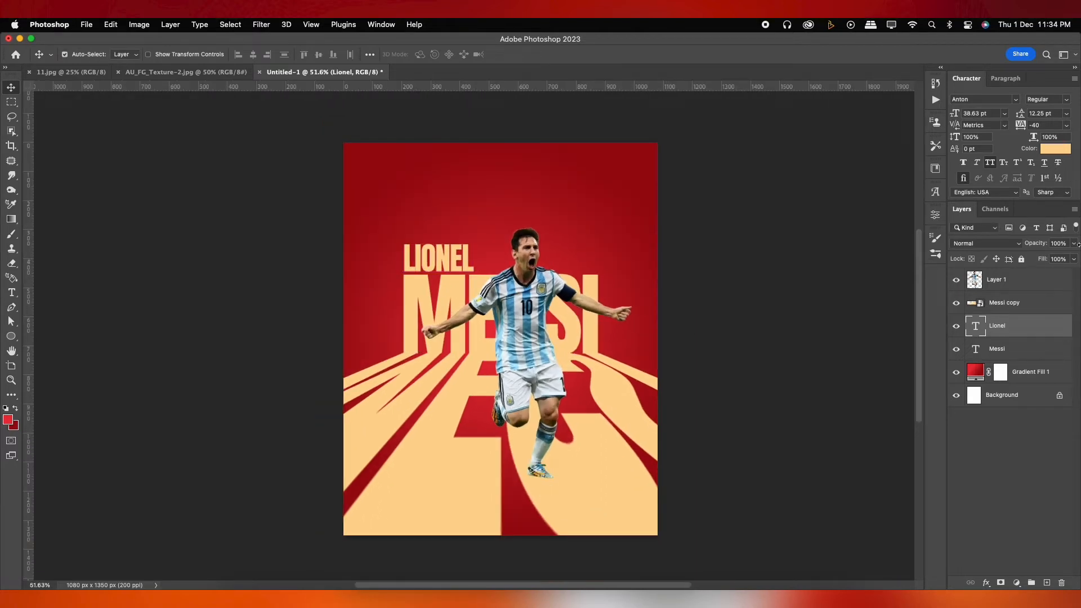
pyautogui.press('Up')
pyautogui.press('Up')
pyautogui.press('Up')
pyautogui.press('Up')
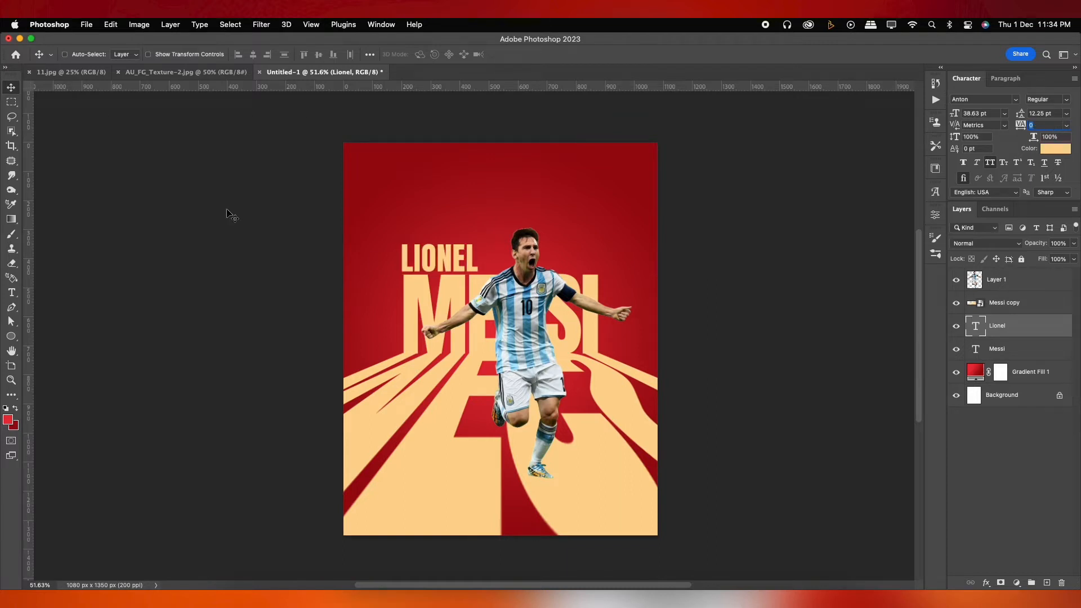
# Scale the LIONEL text down to about 37.57 pt and nudge it to line up with MESSI's left edge
pyautogui.hotkey('ctrl', 't')
pyautogui.scroll(3, 452, 258)
pyautogui.moveTo(492, 232); pyautogui.dragTo(487, 234)
pyautogui.press('Return')
pyautogui.press('Right')
pyautogui.press('Right')
pyautogui.press('Right')
pyautogui.press('Right')
pyautogui.press('Right')
pyautogui.press('Right')
pyautogui.press('Right')
pyautogui.press('Right')
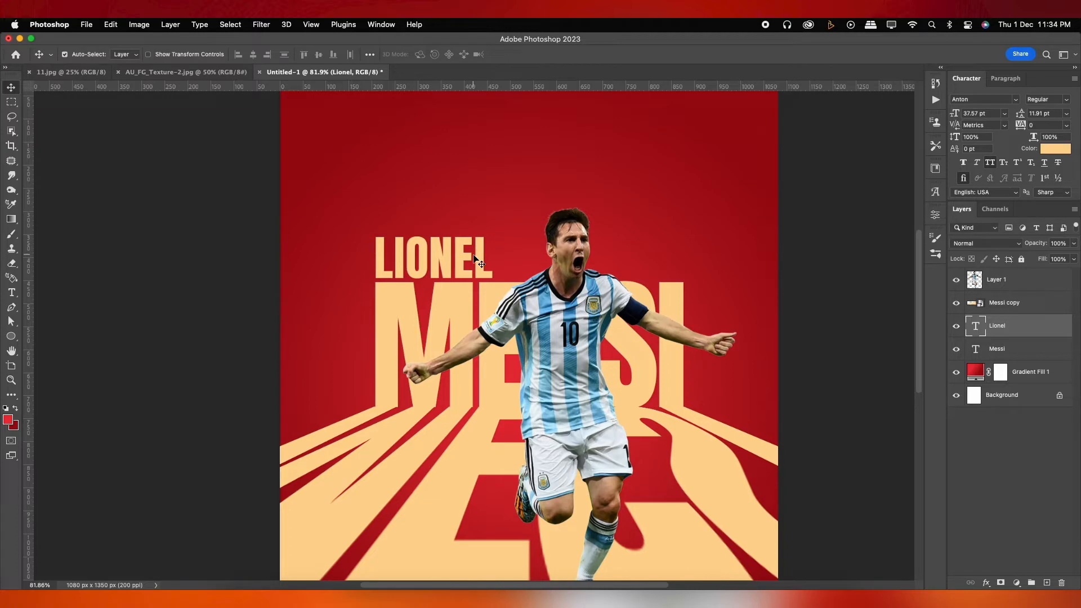
# Try enlarging the LIONEL text and undo the scaling
pyautogui.scroll(-2, 478, 262)
pyautogui.hotkey('ctrl', 't')
pyautogui.moveTo(490, 236); pyautogui.dragTo(514, 220)
pyautogui.scroll(-3, 520, 246)
pyautogui.hotkey('ctrl', 'z')
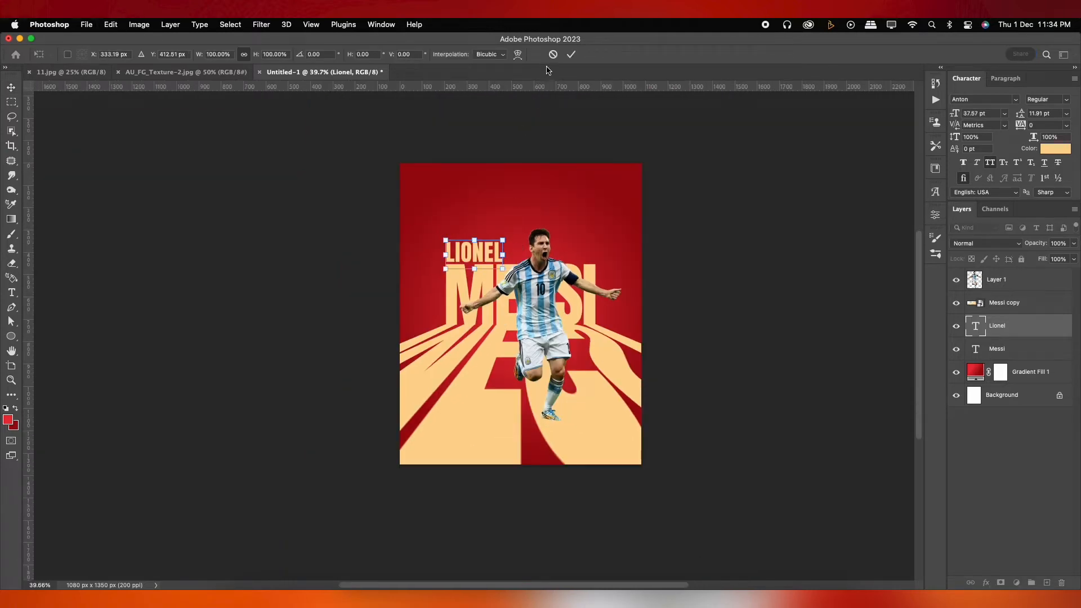
pyautogui.click(571, 55)
pyautogui.scroll(3, 476, 270)
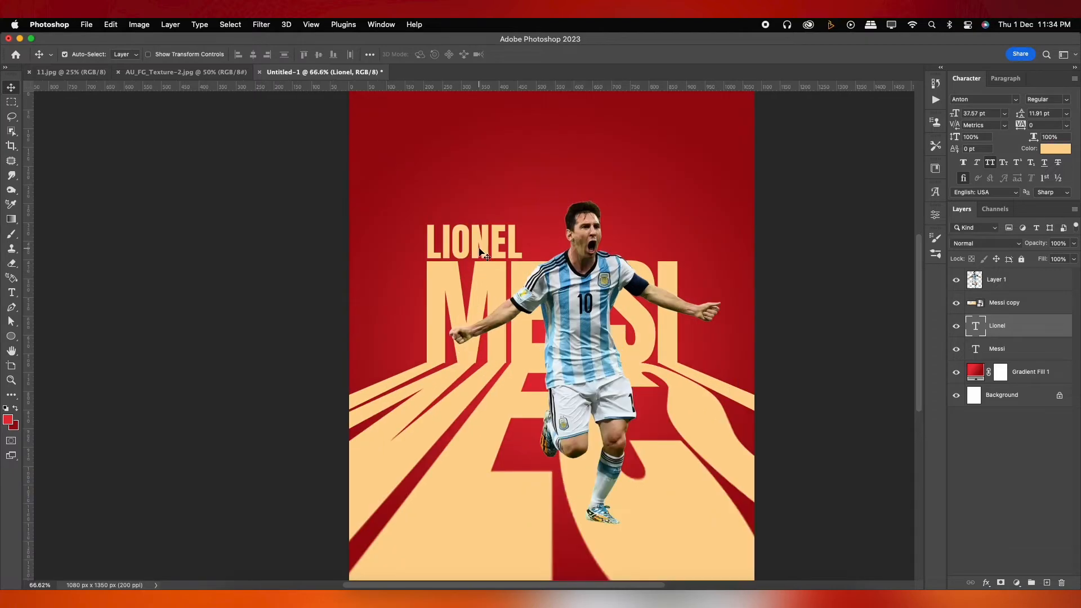
# Shift the LIONEL text slightly so it sits 4 px above MESSI
pyautogui.scroll(-2, 479, 251)
pyautogui.hscroll(3, 459, 248)
pyautogui.moveTo(452, 260); pyautogui.dragTo(453, 262)
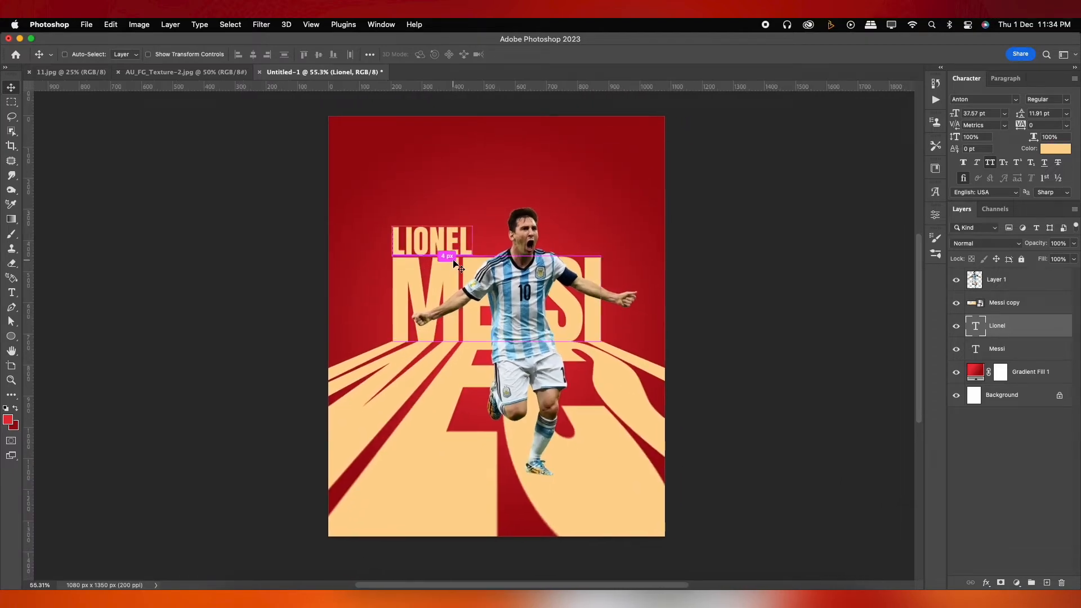
pyautogui.hscroll(1, 505, 272)
pyautogui.hscroll(-1, 501, 277)
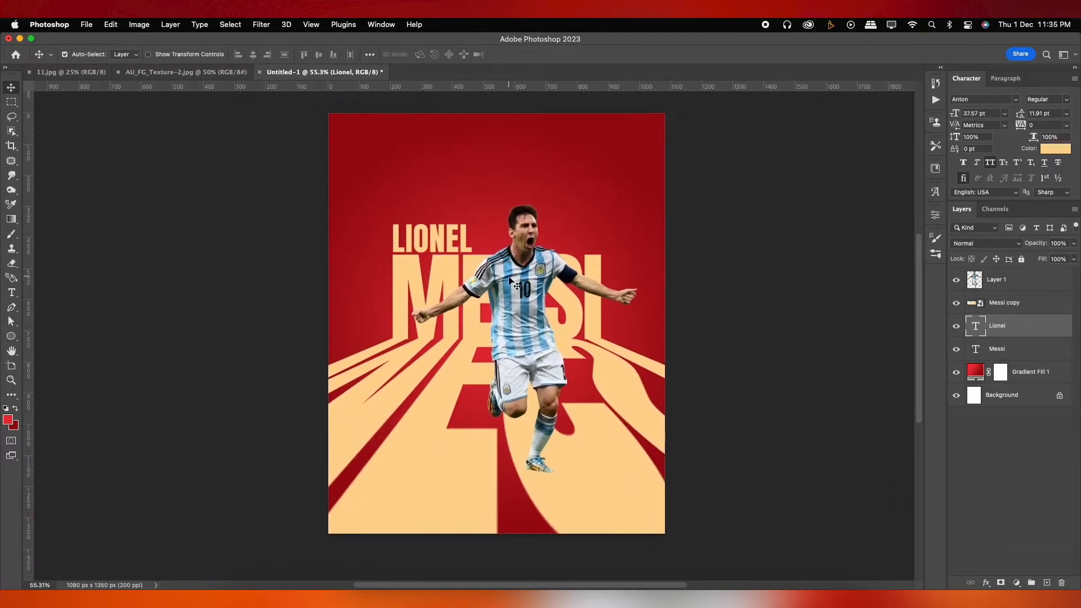
pyautogui.hscroll(-1, 543, 315)
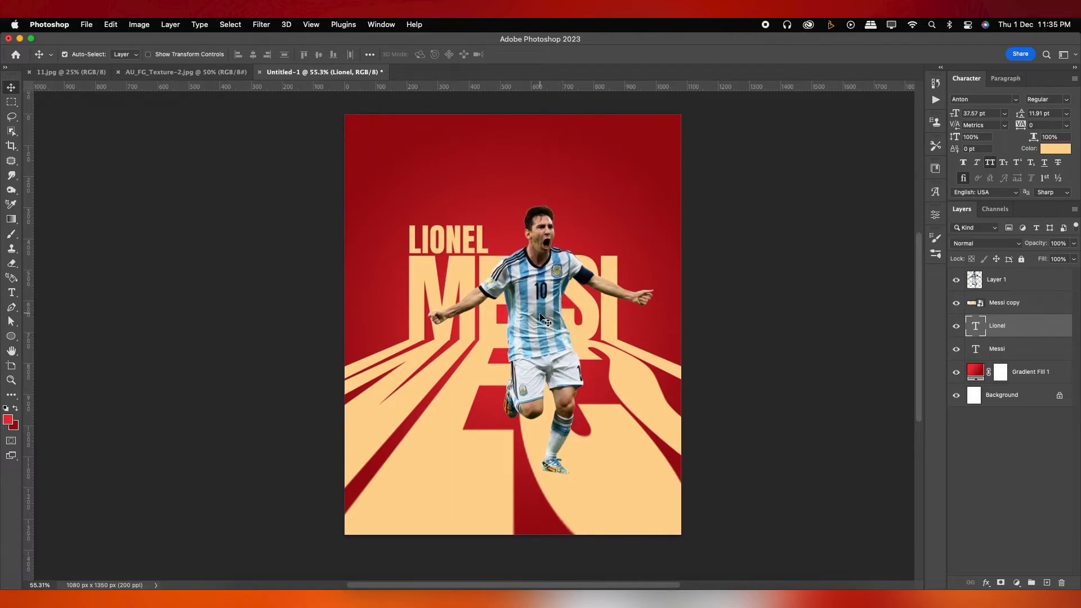
# Add a mask to the Messi copy layer and fade it with a black-to-transparent linear gradient from the canvas bottom up to the player's chest
pyautogui.click(618, 493)
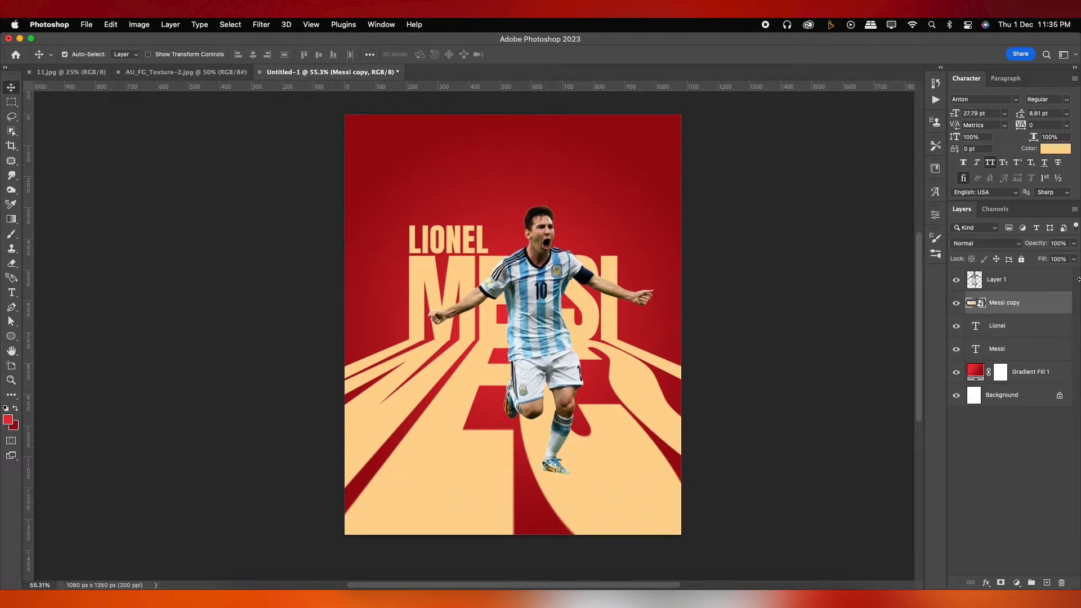
pyautogui.click(1000, 583)
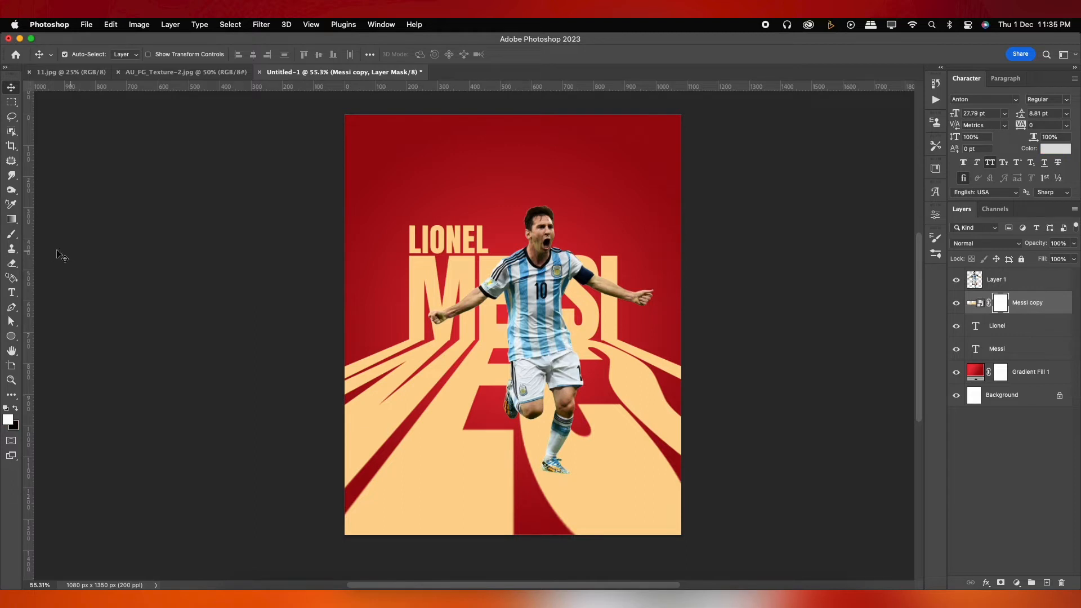
pyautogui.click(12, 222)
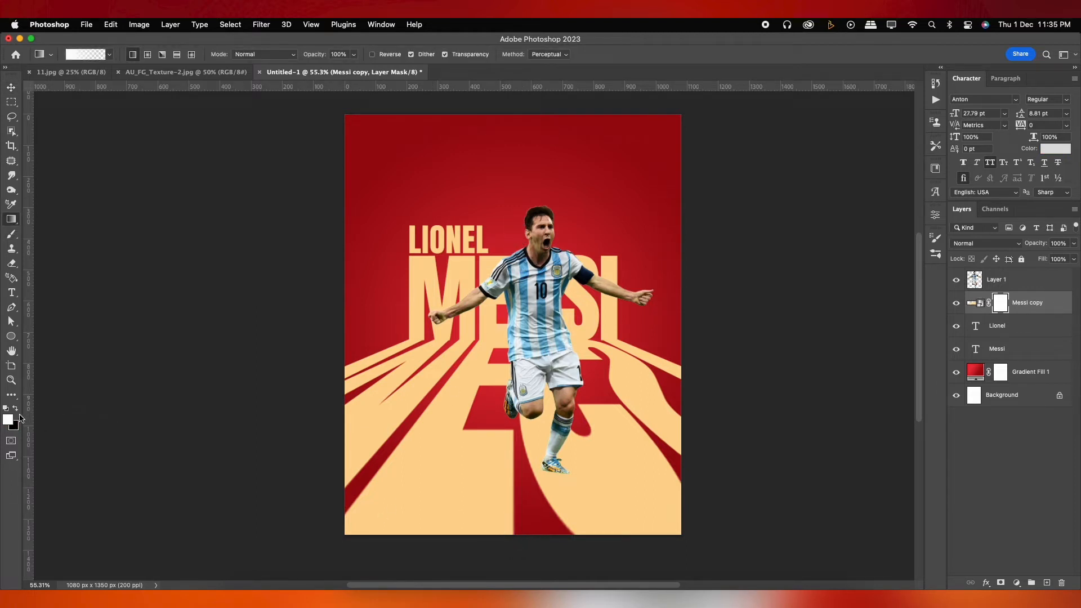
pyautogui.click(15, 407)
pyautogui.moveTo(534, 545); pyautogui.dragTo(533, 287)
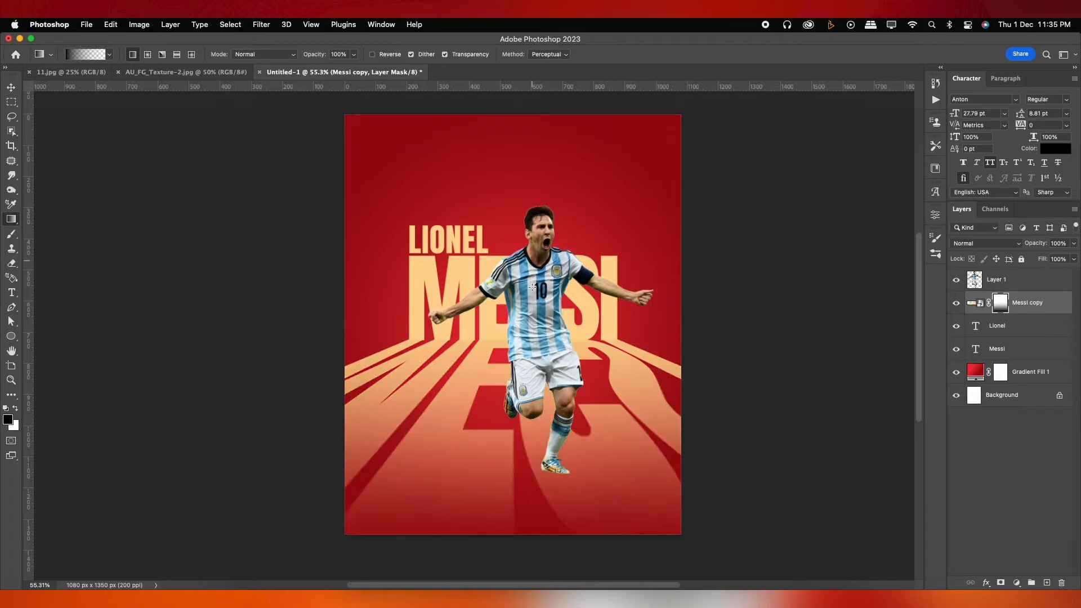
# Try two shorter extra fades on the Messi copy mask and undo each one
pyautogui.moveTo(516, 551); pyautogui.dragTo(512, 330)
pyautogui.press('super+z')
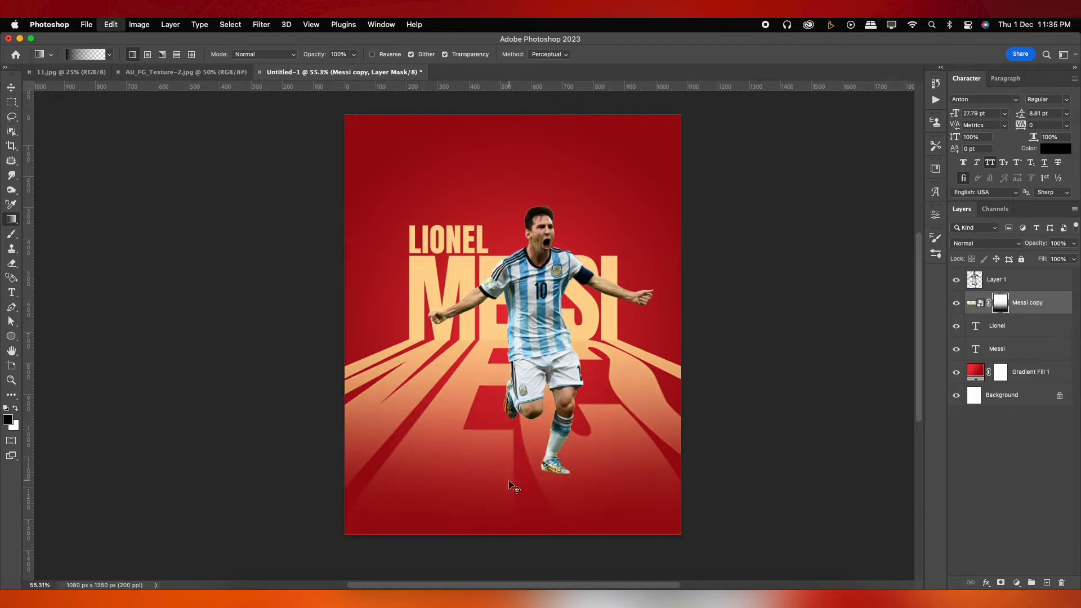
pyautogui.moveTo(505, 553); pyautogui.dragTo(504, 388)
pyautogui.press('super+z')
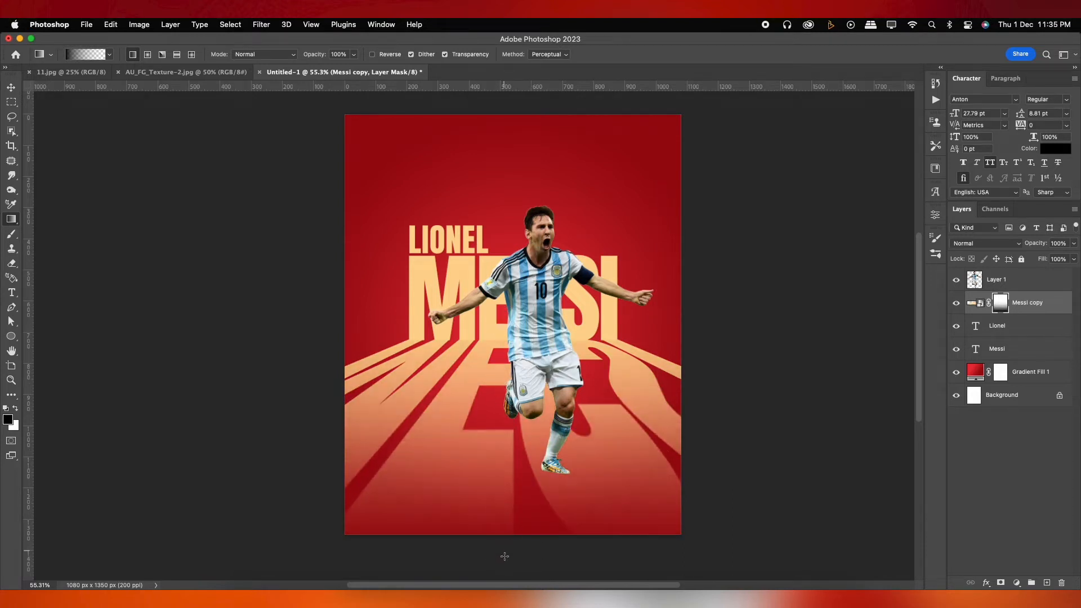
pyautogui.click(11, 87)
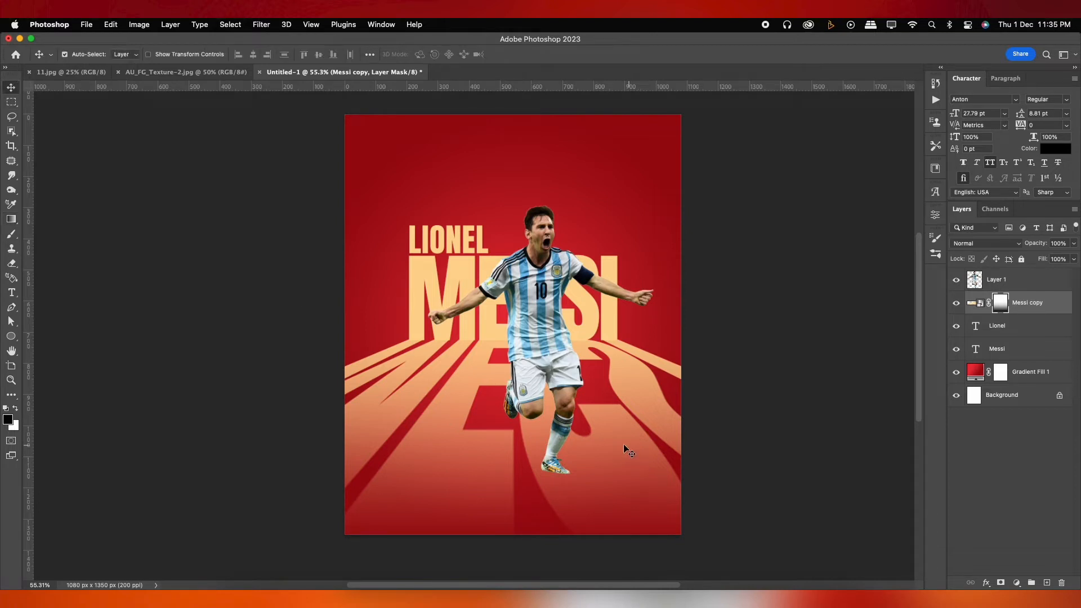
# Apply another black-to-transparent gradient to the Messi copy mask, from below the canvas up to MESSI's baseline
pyautogui.click(1031, 306)
pyautogui.click(1002, 305)
pyautogui.click(10, 219)
pyautogui.moveTo(507, 559)
pyautogui.mouseDown()
pyautogui.moveTo(505, 299)
pyautogui.moveTo(507, 446)
pyautogui.moveTo(534, 337)
pyautogui.mouseUp()
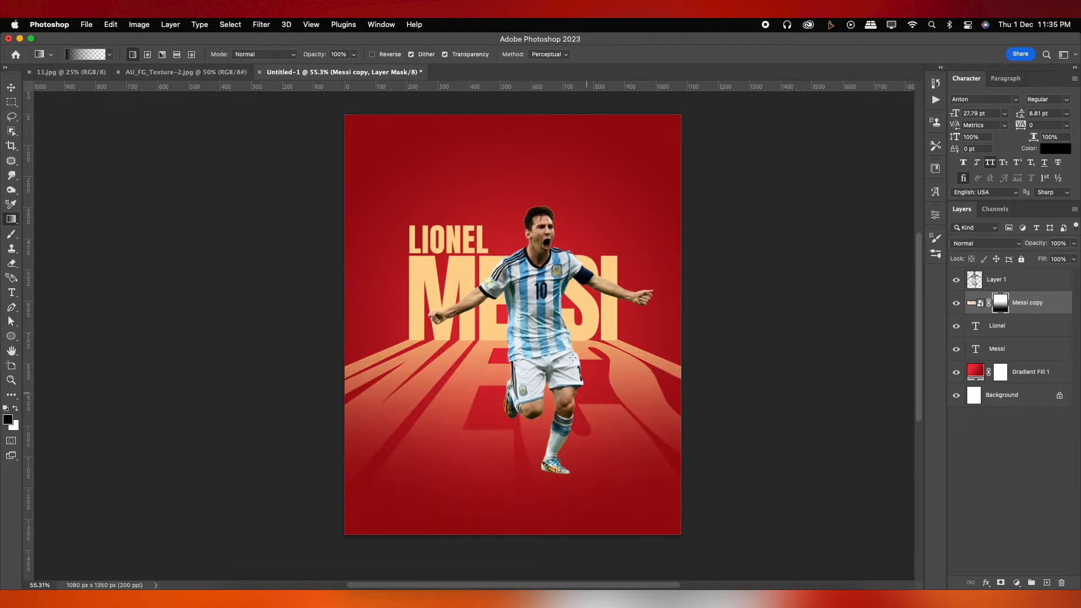
pyautogui.press('v')
# Create a new empty layer and place it directly beneath the footballer's Layer 1
pyautogui.click(551, 367)
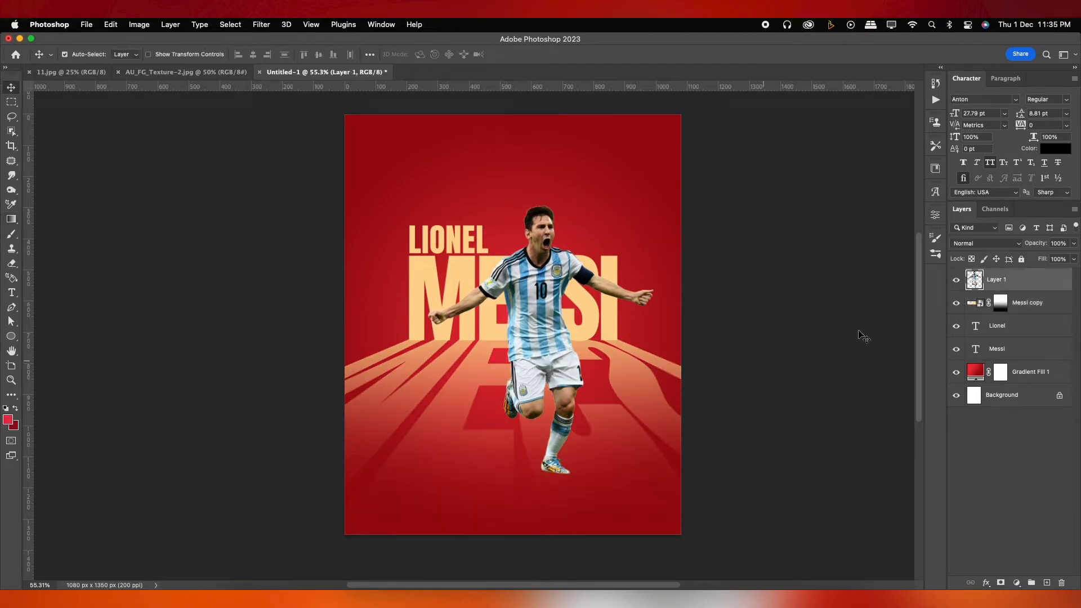
pyautogui.click(1046, 583)
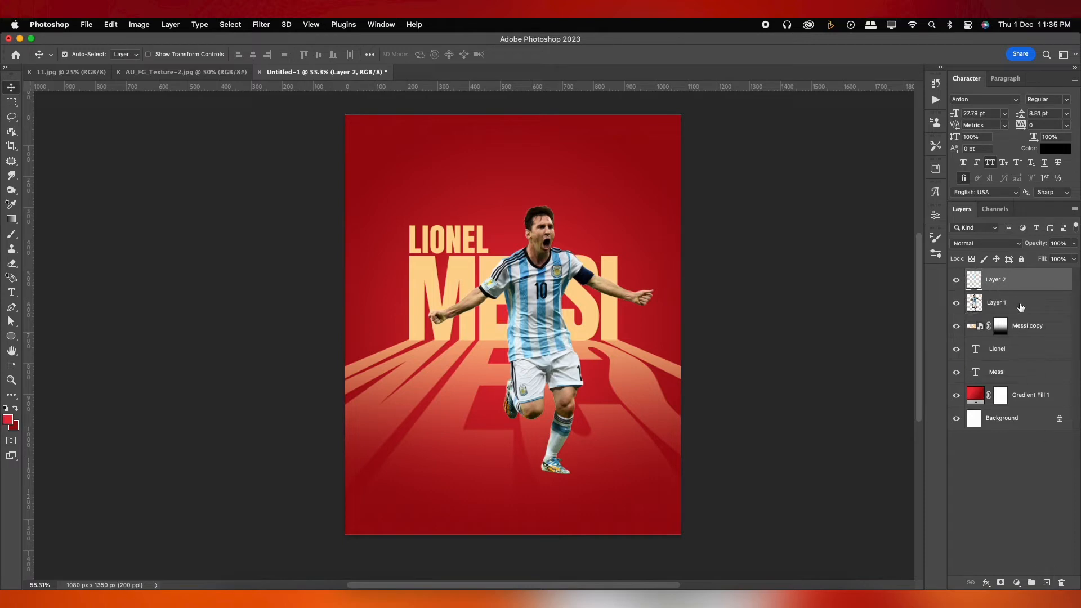
pyautogui.moveTo(1023, 286); pyautogui.dragTo(1027, 320)
# Stamp one soft black brush spot on Layer 2 beside the player's legs, at 200 px size and 100% opacity
pyautogui.press('b')
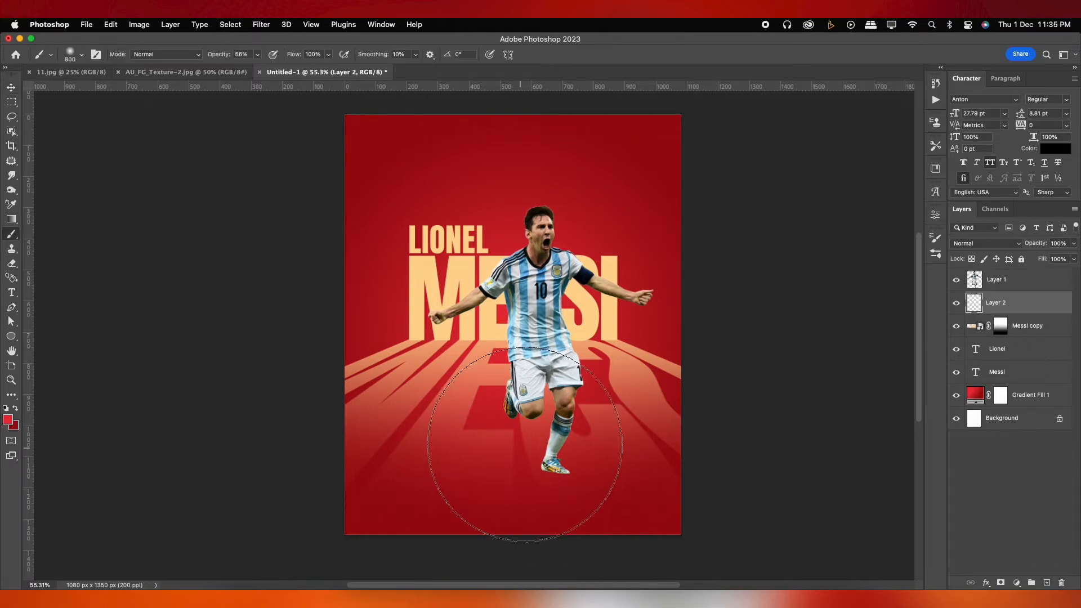
pyautogui.click(6, 407)
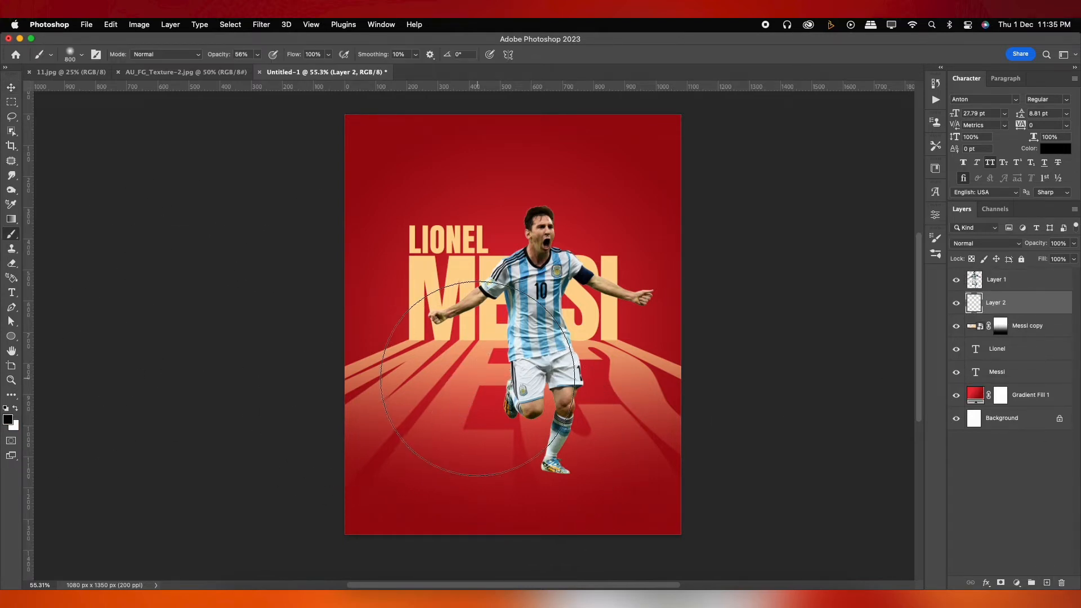
pyautogui.press('[')
pyautogui.press('[')
pyautogui.press('[')
pyautogui.press('[')
pyautogui.press('[')
pyautogui.press('[')
pyautogui.press('[')
pyautogui.press('[')
pyautogui.press('[')
pyautogui.rightClick(448, 388)
pyautogui.click(505, 439)
pyautogui.click(258, 55)
pyautogui.moveTo(259, 67); pyautogui.dragTo(342, 73)
pyautogui.click(642, 105)
pyautogui.press(']')
pyautogui.click(470, 437)
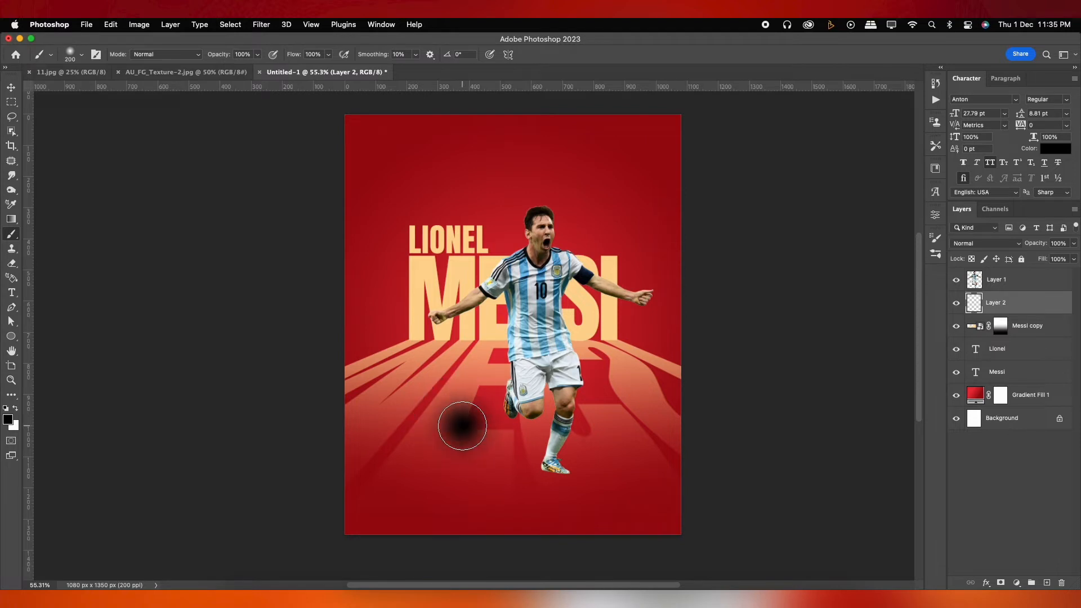
# Squash the black spot to 60% height, taper it in perspective and move it beneath the player's standing foot
pyautogui.hotkey('ctrl', 't')
pyautogui.scroll(3, 462, 379)
pyautogui.moveTo(460, 369); pyautogui.dragTo(460, 479)
pyautogui.moveTo(387, 480); pyautogui.dragTo(388, 451)
pyautogui.moveTo(481, 497); pyautogui.dragTo(572, 510)
pyautogui.scroll(5, 572, 510)
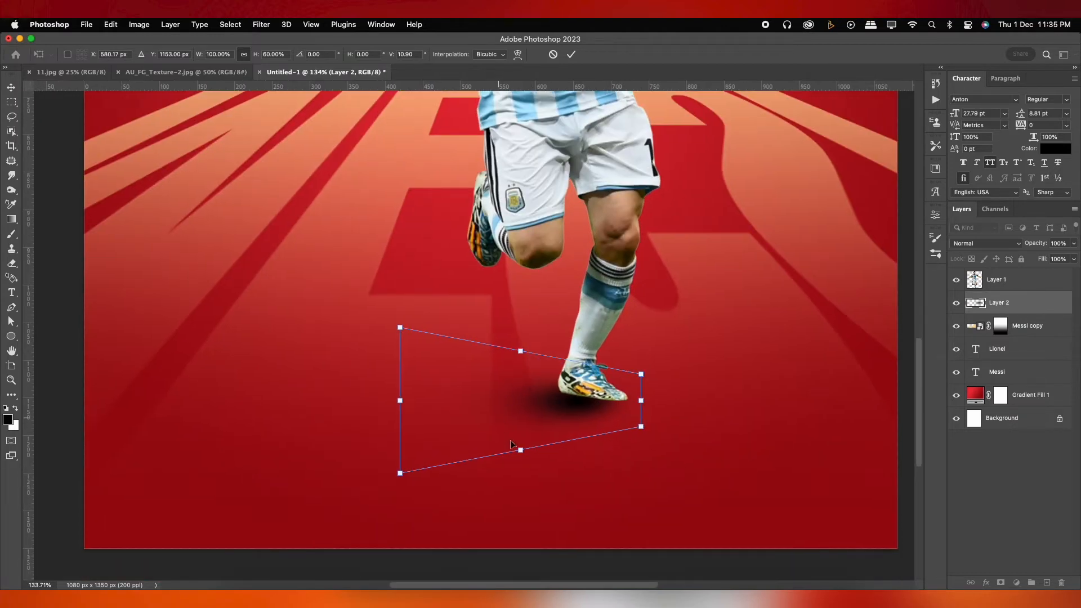
# Flatten the foot shadow to about 26% height, stretch it to about 119% width and apply the transform
pyautogui.moveTo(521, 450); pyautogui.dragTo(544, 397)
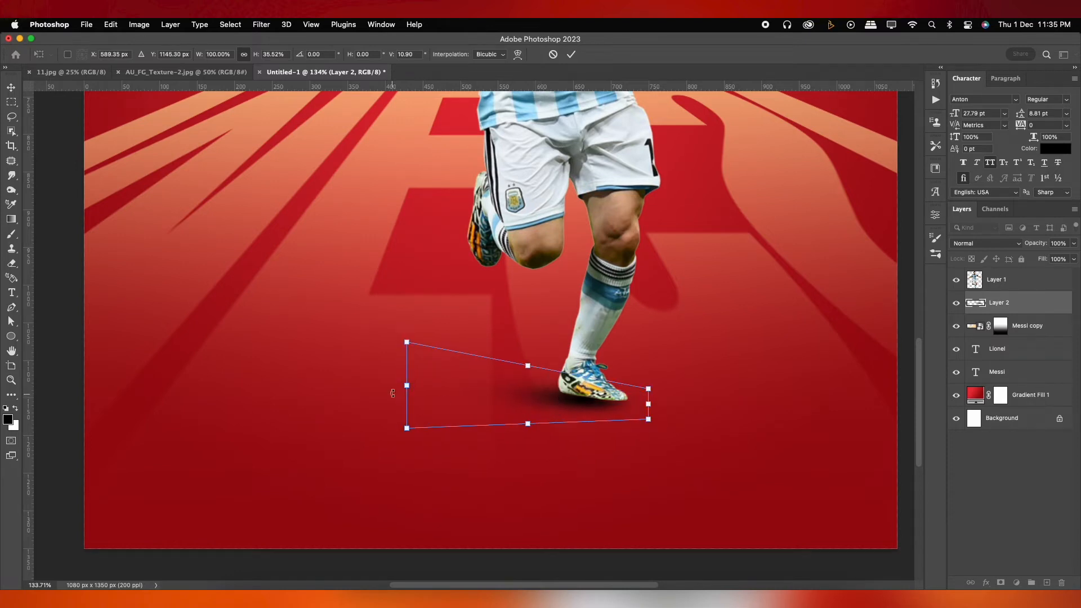
pyautogui.moveTo(407, 386); pyautogui.dragTo(336, 379)
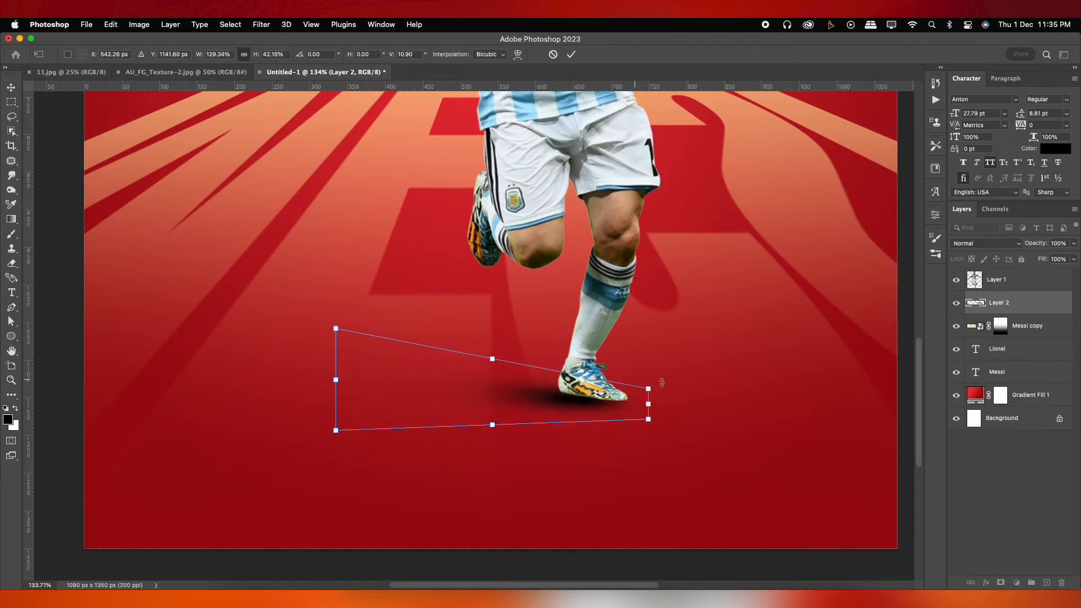
pyautogui.moveTo(650, 403); pyautogui.dragTo(636, 403)
pyautogui.moveTo(491, 358); pyautogui.dragTo(490, 381)
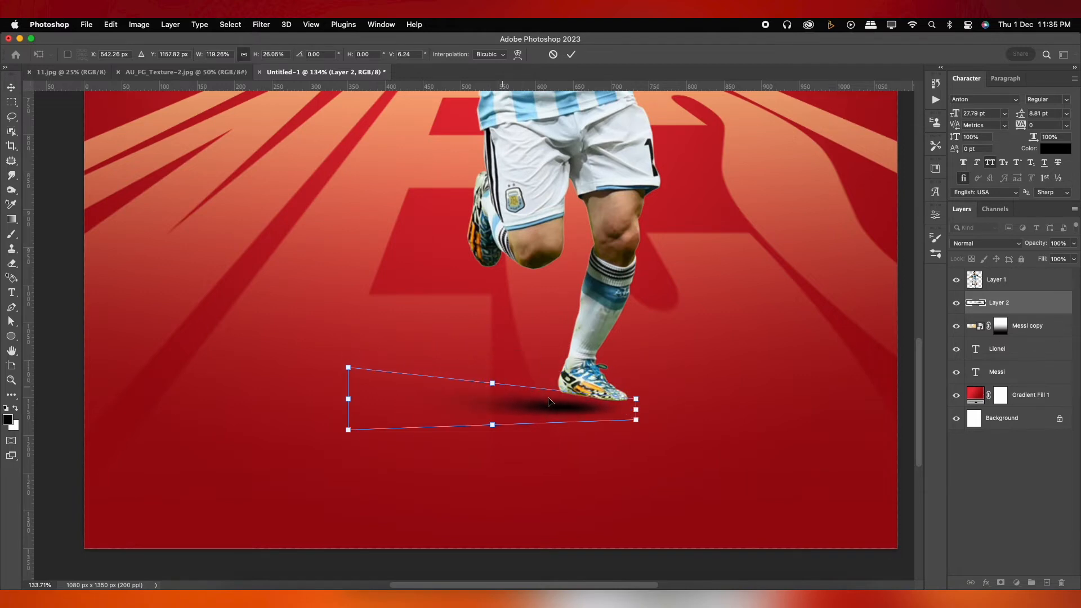
pyautogui.press('Return')
pyautogui.press('b')
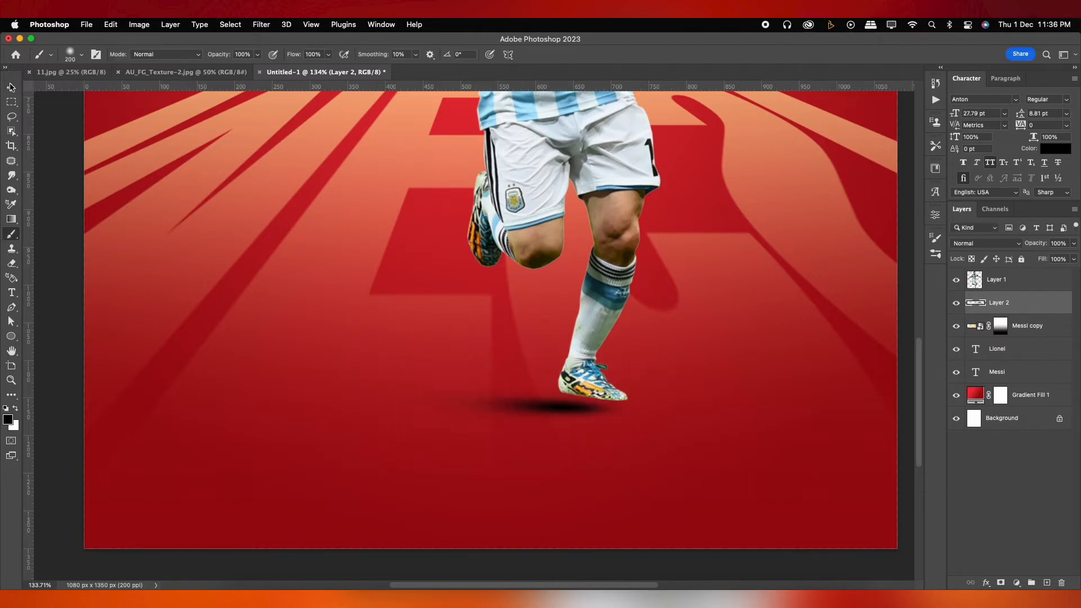
# Move the foot shadow up against the shoe sole and skew it about 2.42° vertically to follow the shoe's slope
pyautogui.click(11, 87)
pyautogui.press('Up')
pyautogui.press('Up')
pyautogui.press('Up')
pyautogui.press('Up')
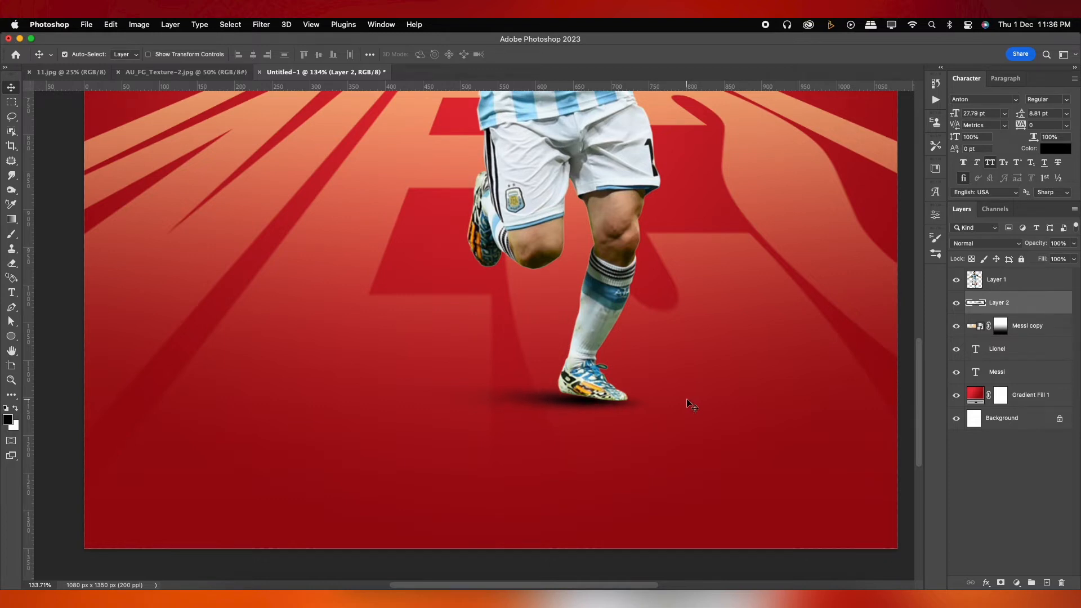
pyautogui.press('super+t')
pyautogui.moveTo(375, 397); pyautogui.dragTo(376, 386)
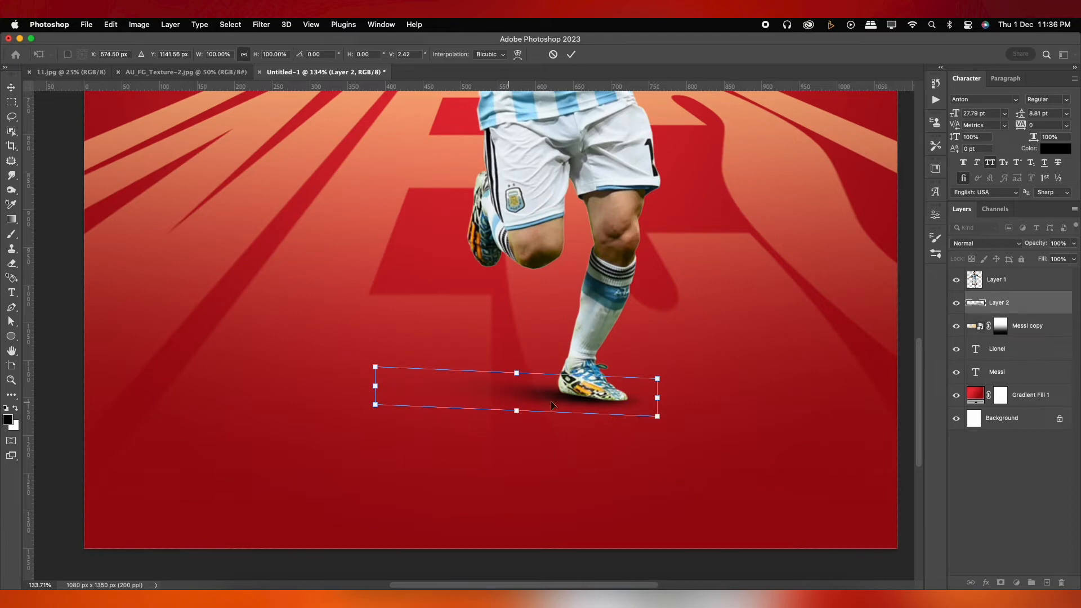
pyautogui.scroll(-2, 572, 395)
pyautogui.press('Return')
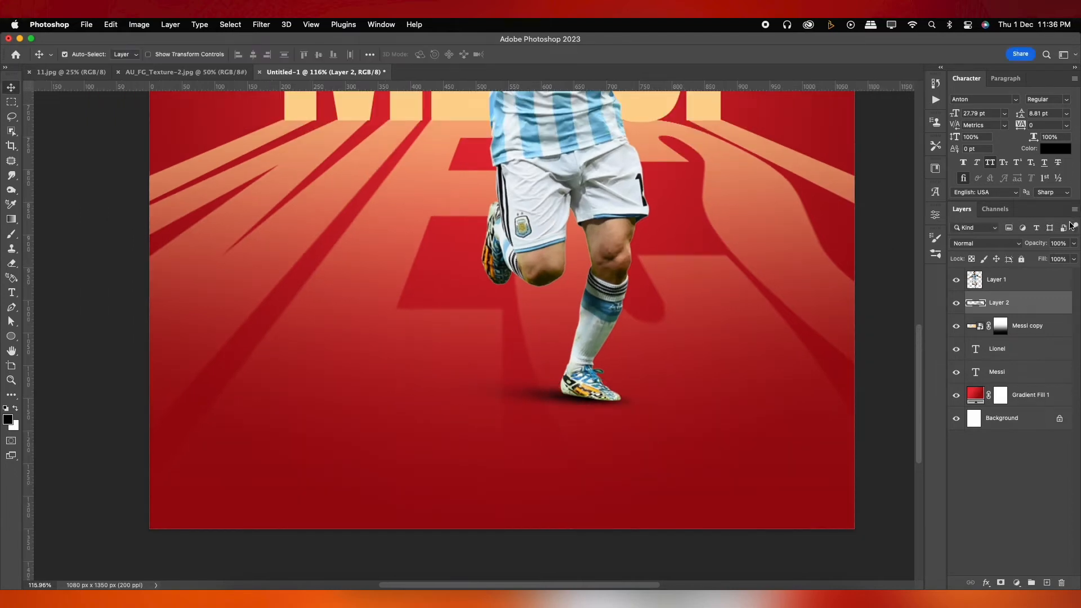
# Lower the foot shadow layer's opacity to 74%
pyautogui.click(1074, 244)
pyautogui.moveTo(1072, 257); pyautogui.dragTo(1062, 260)
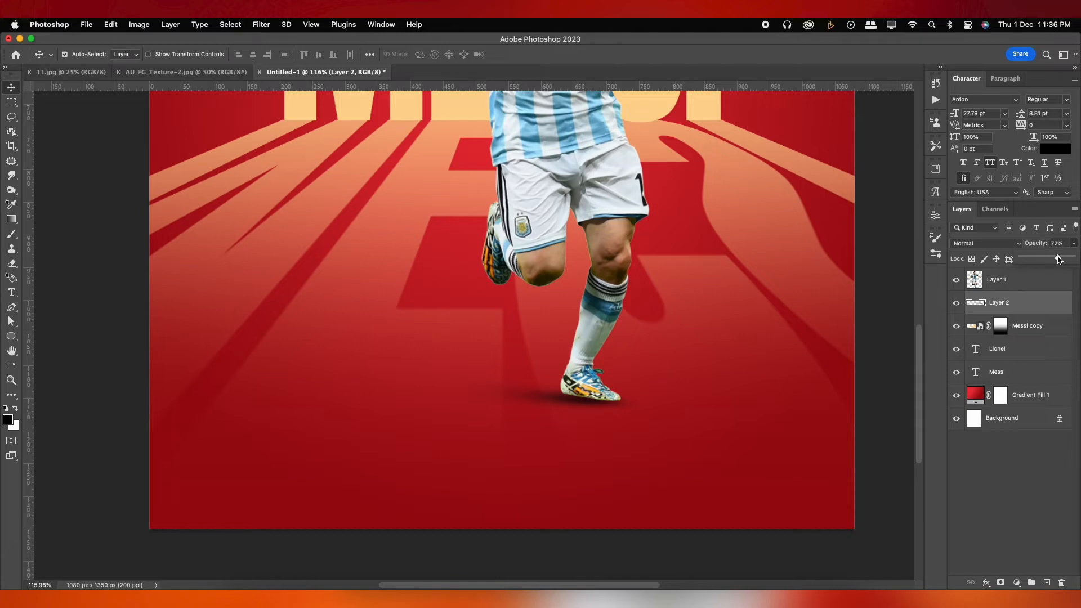
pyautogui.moveTo(1058, 260); pyautogui.dragTo(1060, 260)
pyautogui.click(8, 90)
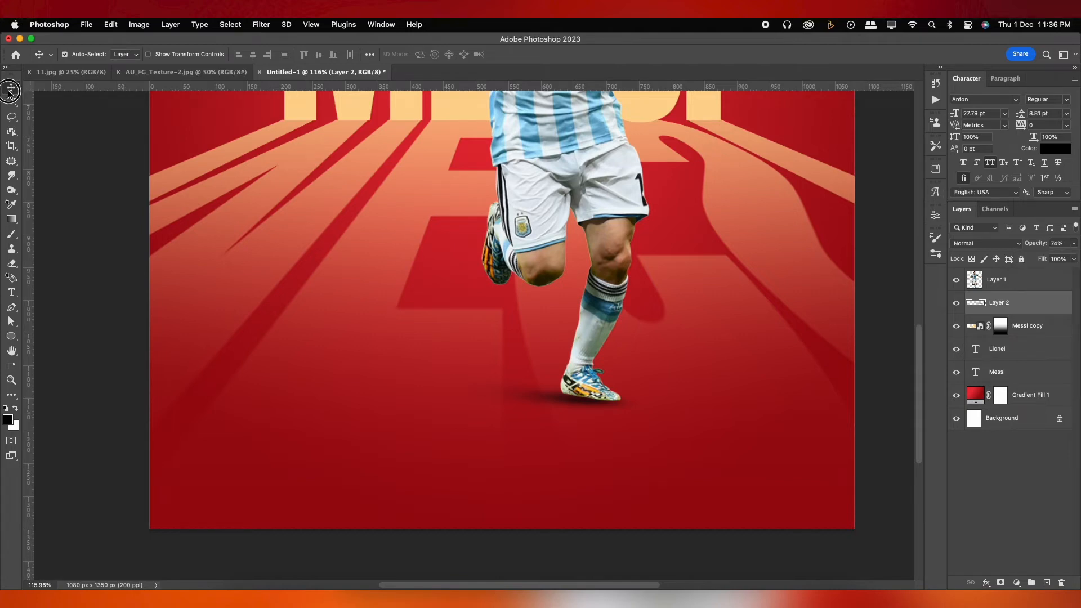
# Duplicate the footballer's Layer 1
pyautogui.scroll(-2, 678, 366)
pyautogui.moveTo(631, 347); pyautogui.dragTo(523, 328)
pyautogui.scroll(5, 513, 338)
pyautogui.scroll(2, 513, 340)
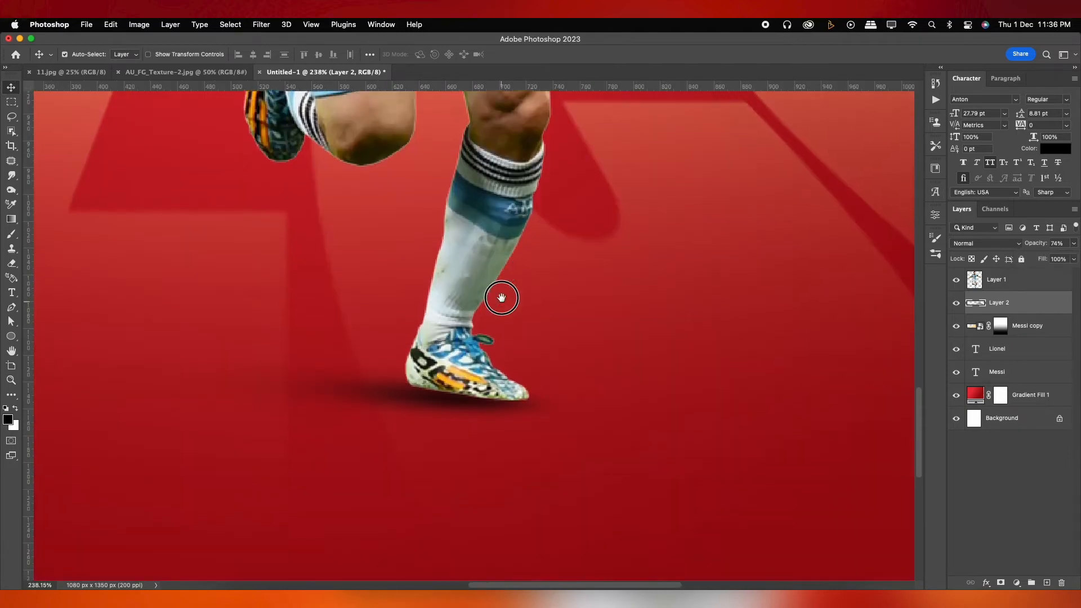
pyautogui.scroll(-3, 500, 294)
pyautogui.scroll(1, 500, 300)
pyautogui.click(529, 354)
pyautogui.scroll(-5, 525, 327)
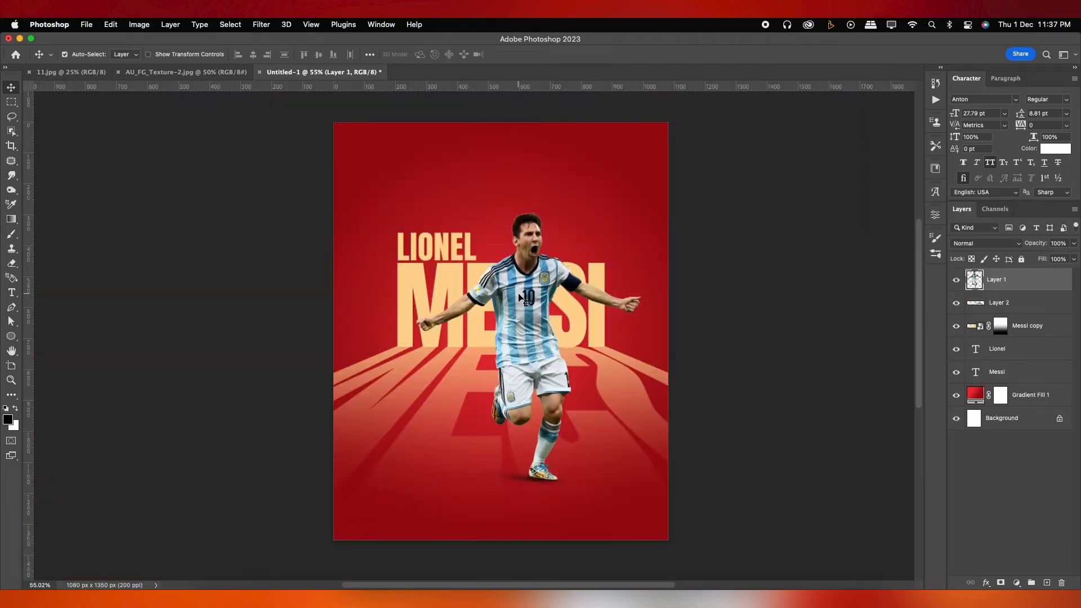
pyautogui.press('super+j')
# Apply a solid black Color Overlay at 100% opacity to Layer 1 beneath the footballer's copy
pyautogui.doubleClick(1042, 303)
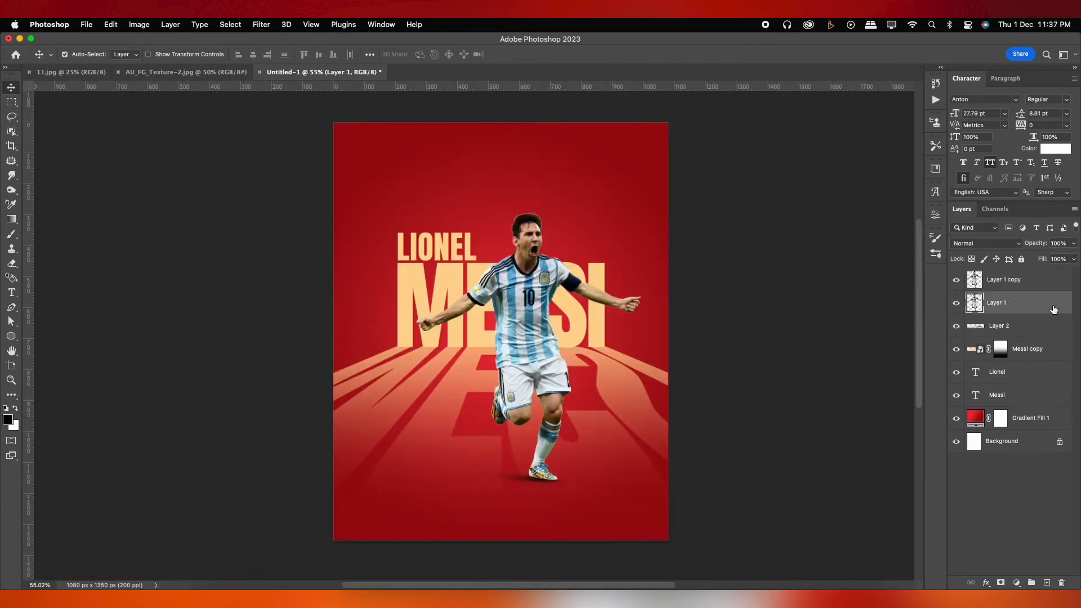
pyautogui.click(611, 230)
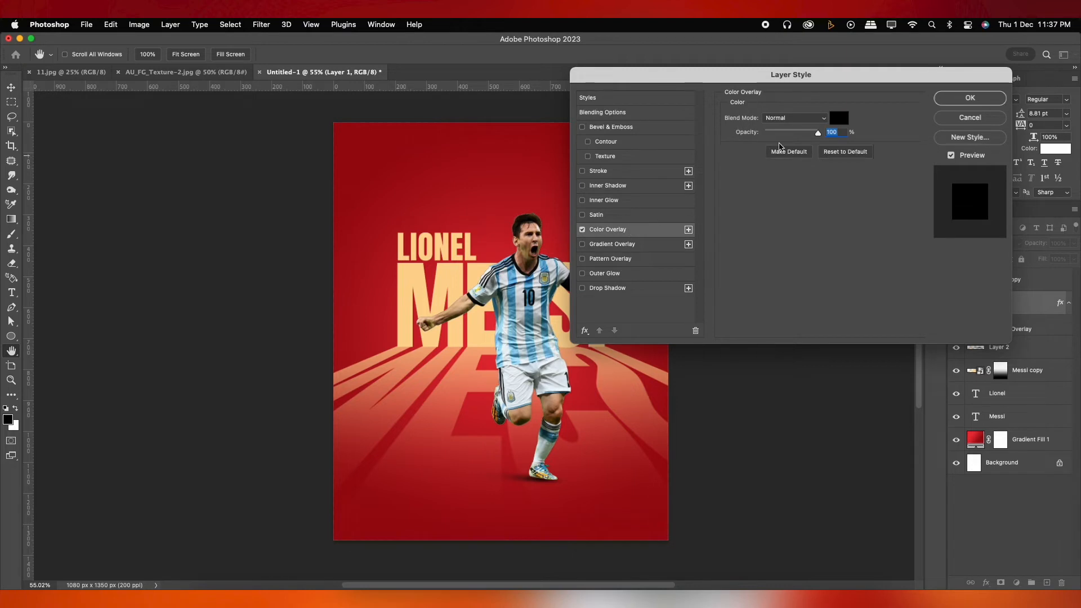
pyautogui.click(839, 118)
pyautogui.click(969, 117)
pyautogui.click(966, 102)
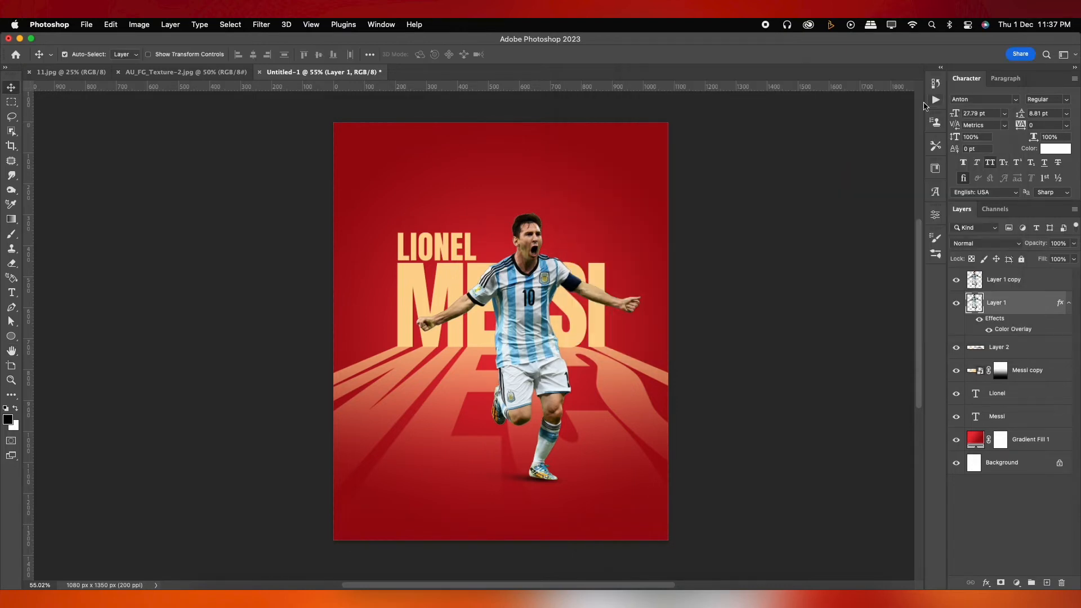
# Flatten the black silhouette to about 21% height and skew it about 53° horizontally, forming a cast shadow from the standing foot
pyautogui.press('super+t')
pyautogui.moveTo(528, 213); pyautogui.dragTo(456, 433)
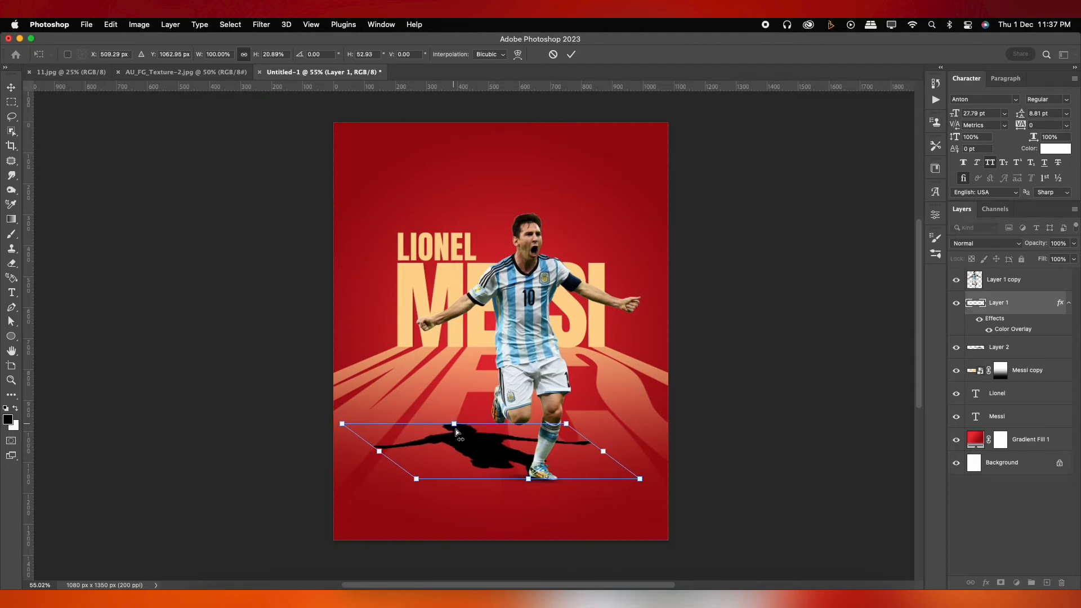
pyautogui.press('Return')
# Soften the cast shadow with a 31.7-pixel Gaussian Blur and lower its opacity to 30%
pyautogui.click(261, 24)
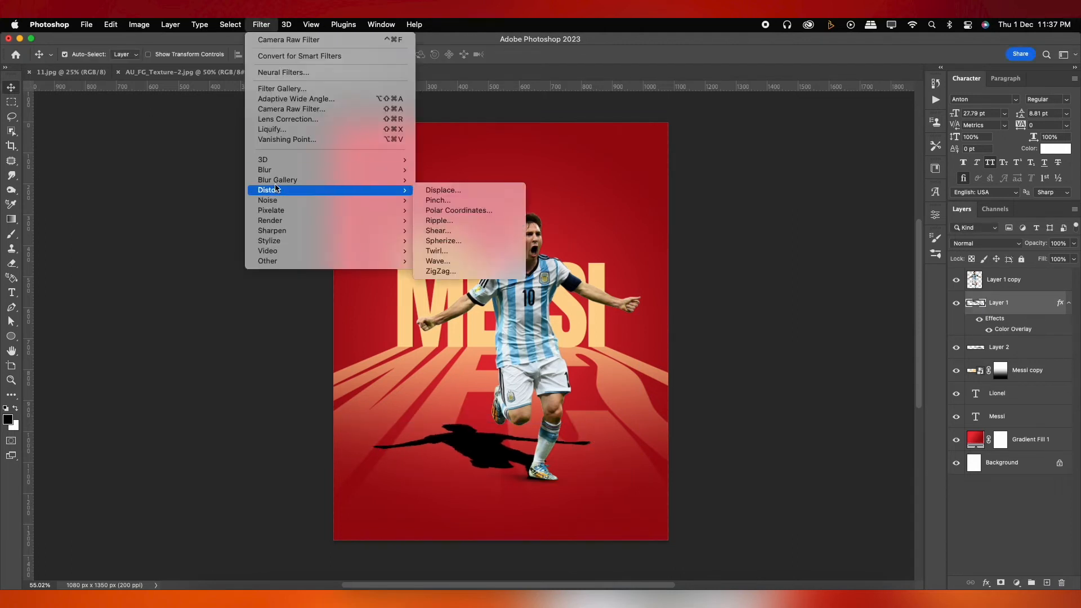
pyautogui.moveTo(394, 169)
pyautogui.click(429, 211)
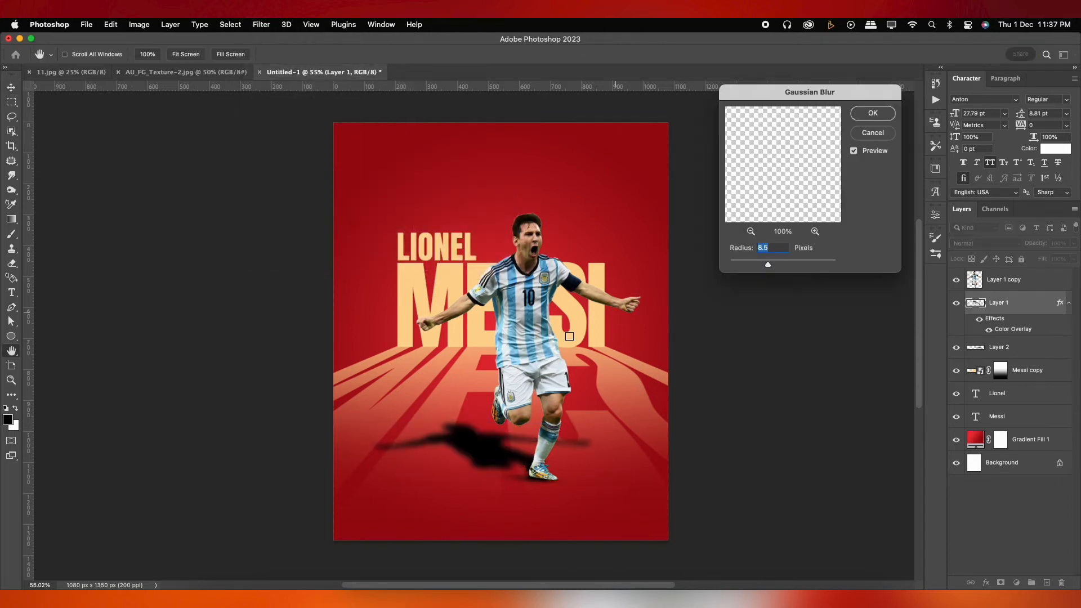
pyautogui.moveTo(768, 265); pyautogui.dragTo(781, 268)
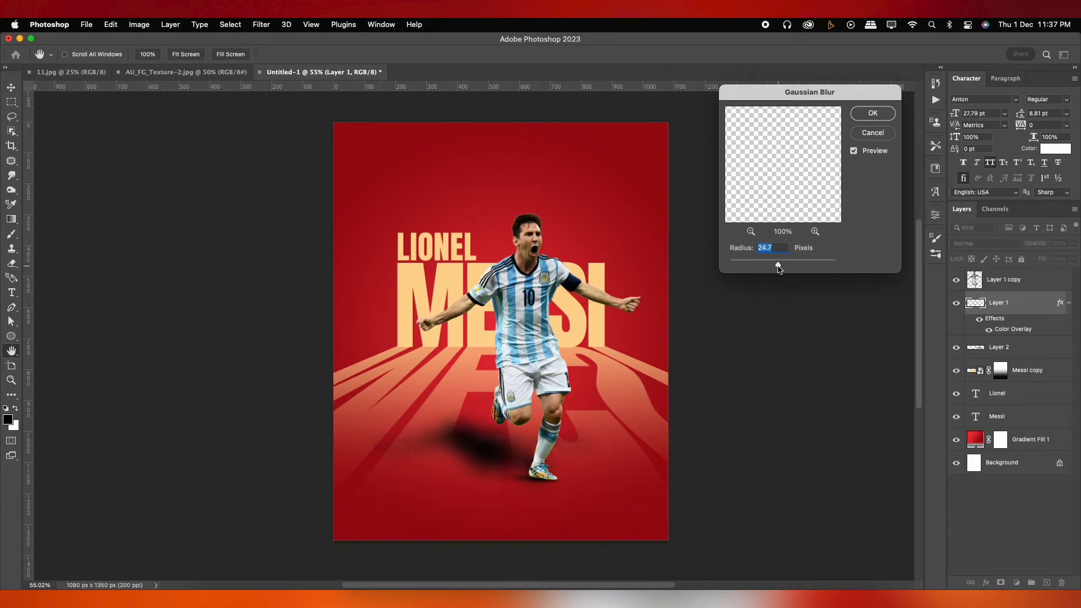
pyautogui.click(873, 116)
pyautogui.click(1074, 244)
pyautogui.moveTo(1075, 257); pyautogui.dragTo(1036, 259)
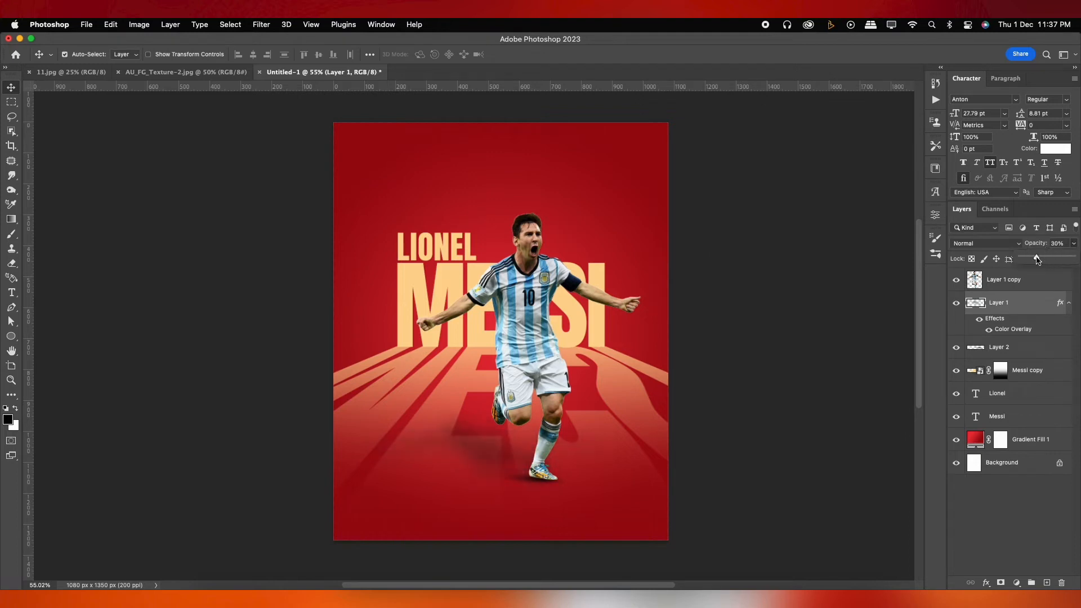
# Apply a second Gaussian Blur of 31.7 pixels to the cast shadow
pyautogui.click(262, 24)
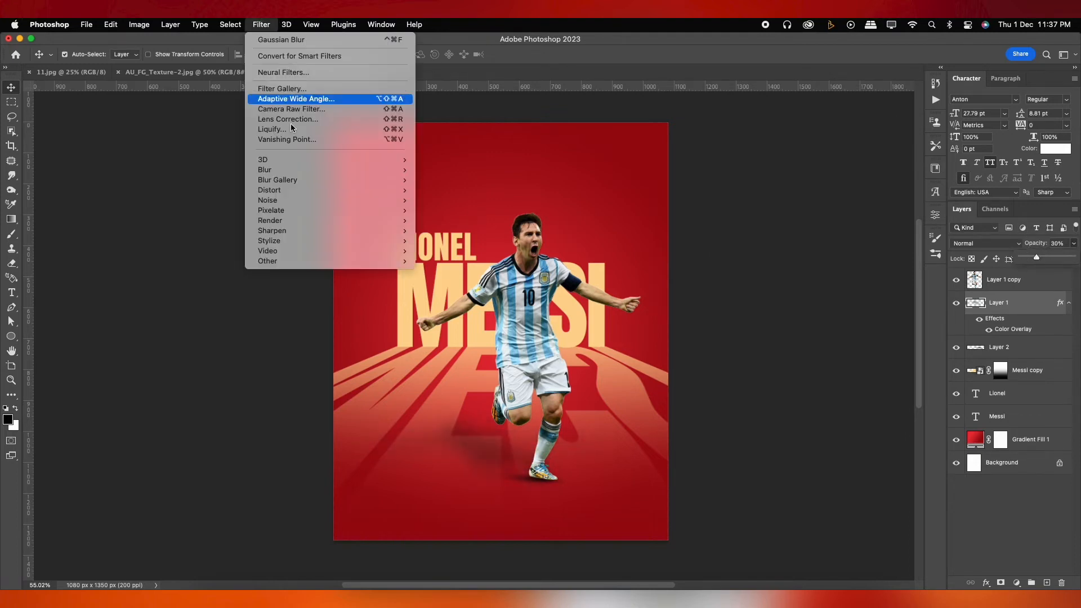
pyautogui.moveTo(394, 169)
pyautogui.click(452, 212)
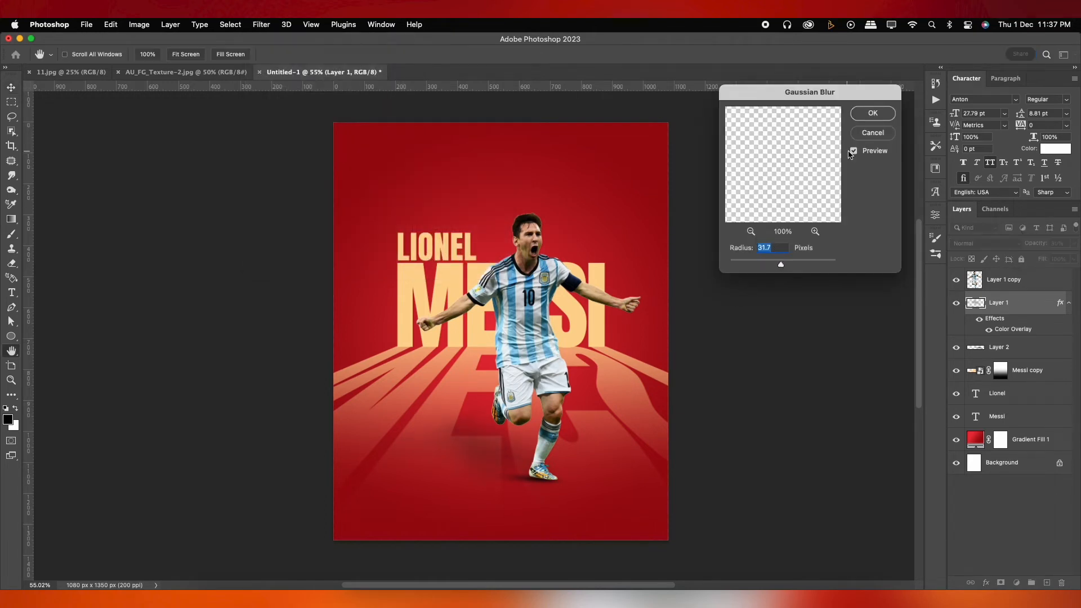
pyautogui.click(861, 119)
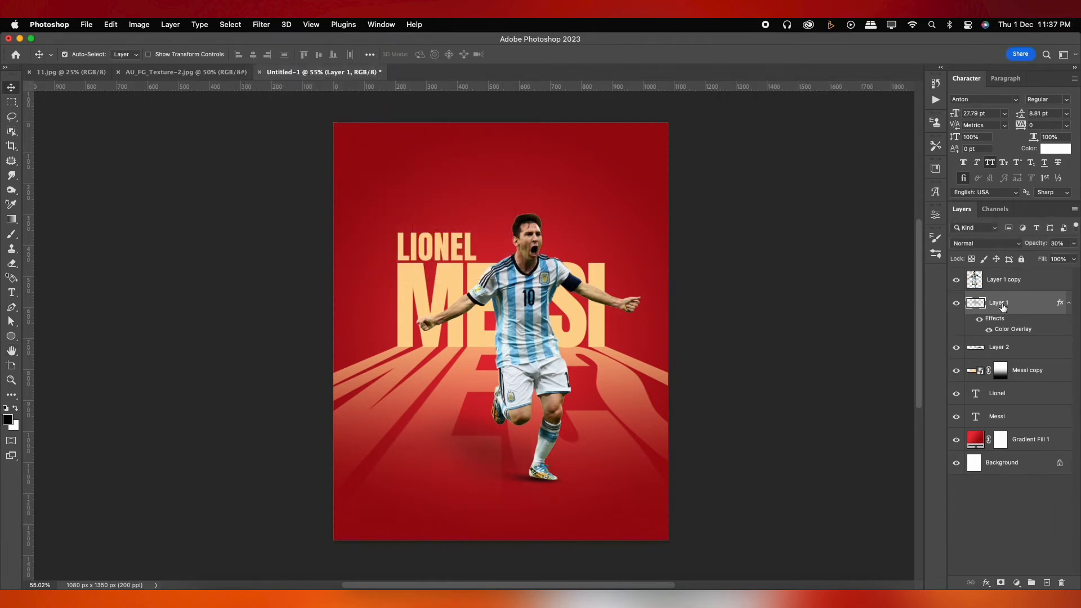
# Skew the blurred cast shadow about 17° horizontally, stretch it to about 103% height and reduce its opacity to 16%
pyautogui.press('super+t')
pyautogui.moveTo(482, 394); pyautogui.dragTo(444, 388)
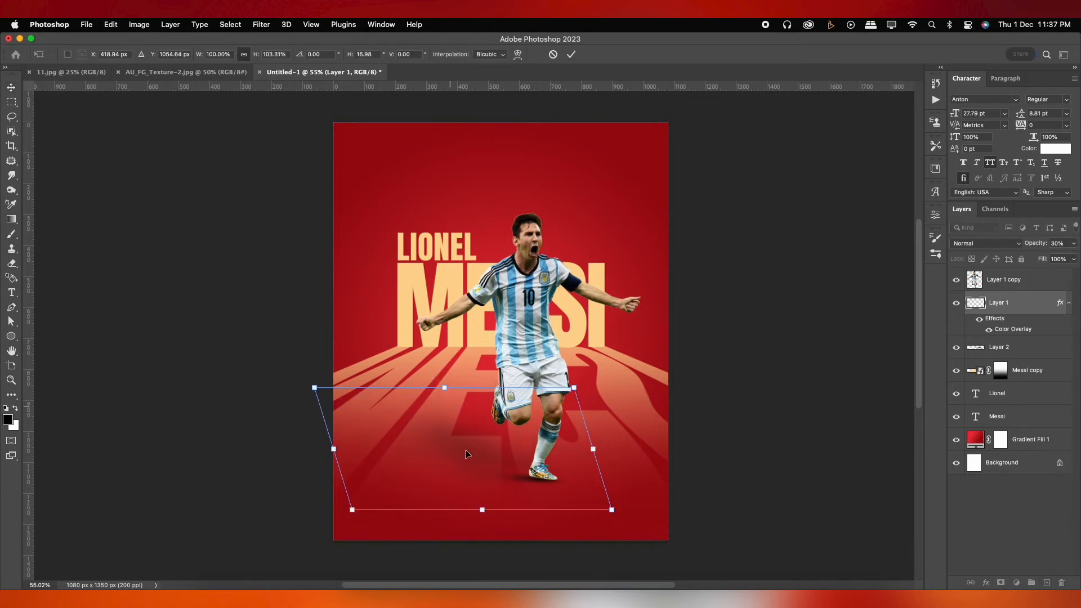
pyautogui.press('Return')
pyautogui.moveTo(1075, 243); pyautogui.dragTo(1030, 259)
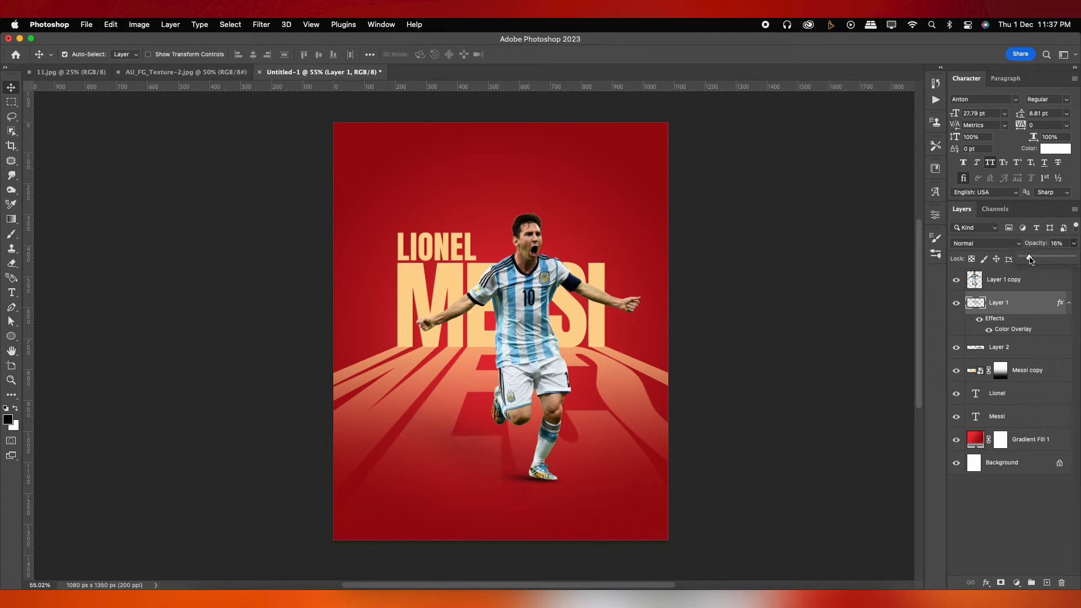
pyautogui.click(11, 87)
# Lower the foot shadow on Layer 2 to 50% opacity and soften it with a slight Gaussian Blur
pyautogui.click(1025, 349)
pyautogui.moveTo(1074, 244); pyautogui.dragTo(1048, 260)
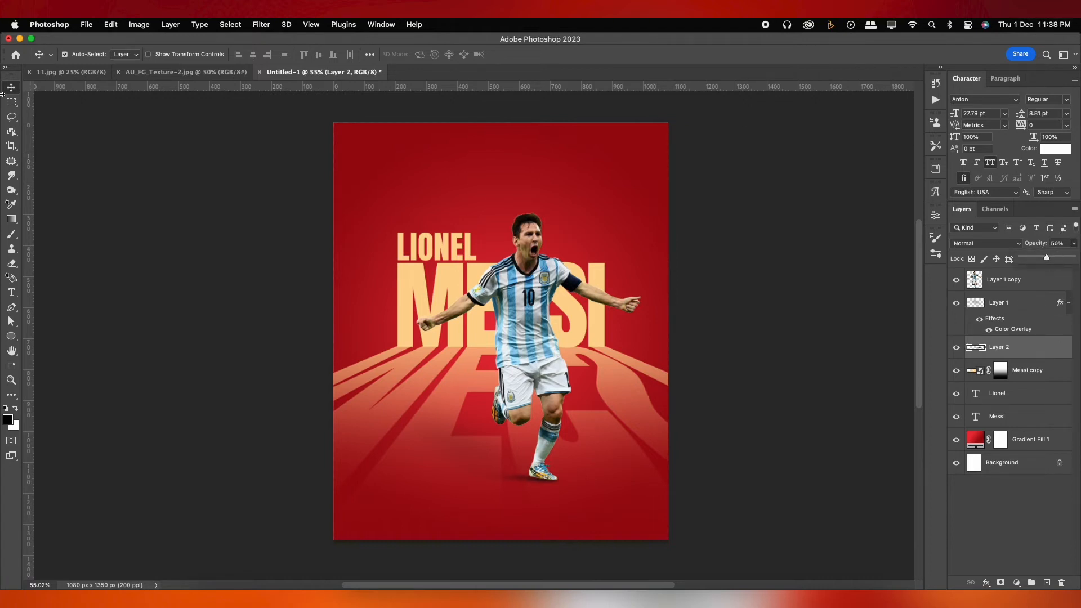
pyautogui.scroll(-3, 464, 294)
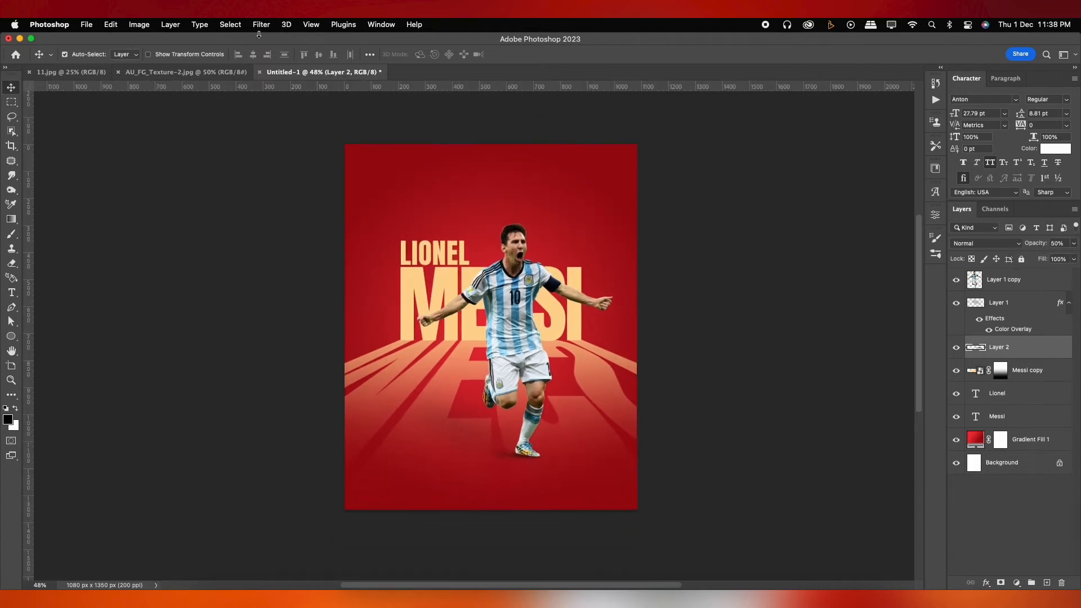
pyautogui.click(262, 25)
pyautogui.moveTo(401, 170)
pyautogui.click(445, 210)
pyautogui.moveTo(781, 265); pyautogui.dragTo(741, 264)
pyautogui.click(872, 113)
# Copy the whole AU_FG_Texture-2.jpg image into the poster and enlarge it to about 109% so it covers the canvas
pyautogui.moveTo(519, 229); pyautogui.dragTo(530, 239)
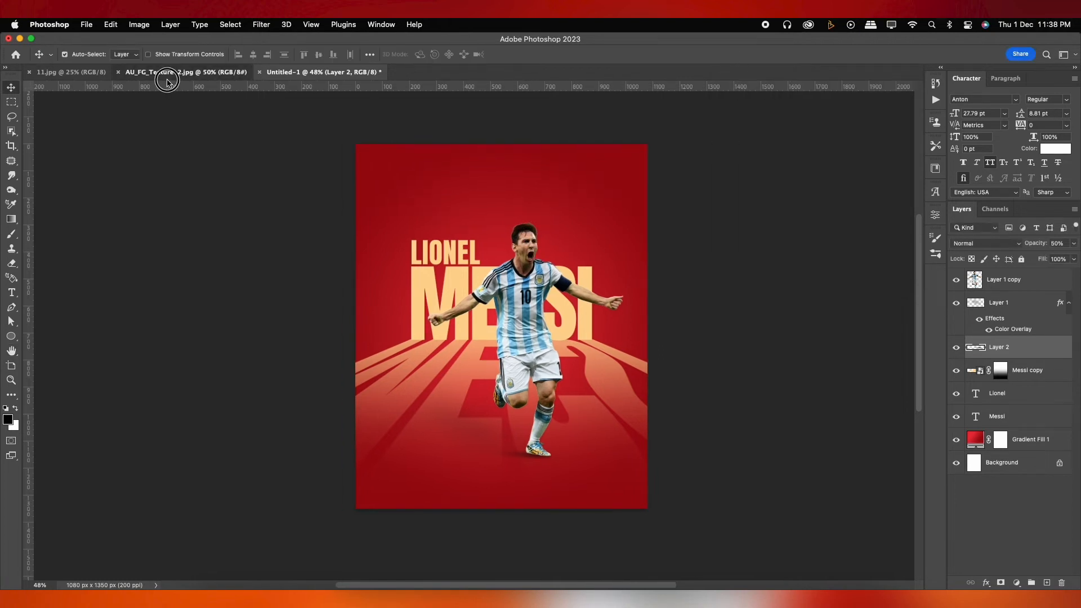
pyautogui.click(186, 72)
pyautogui.press('super+a')
pyautogui.click(344, 74)
pyautogui.press('super+v')
pyautogui.press('super+t')
pyautogui.moveTo(355, 157); pyautogui.dragTo(324, 117)
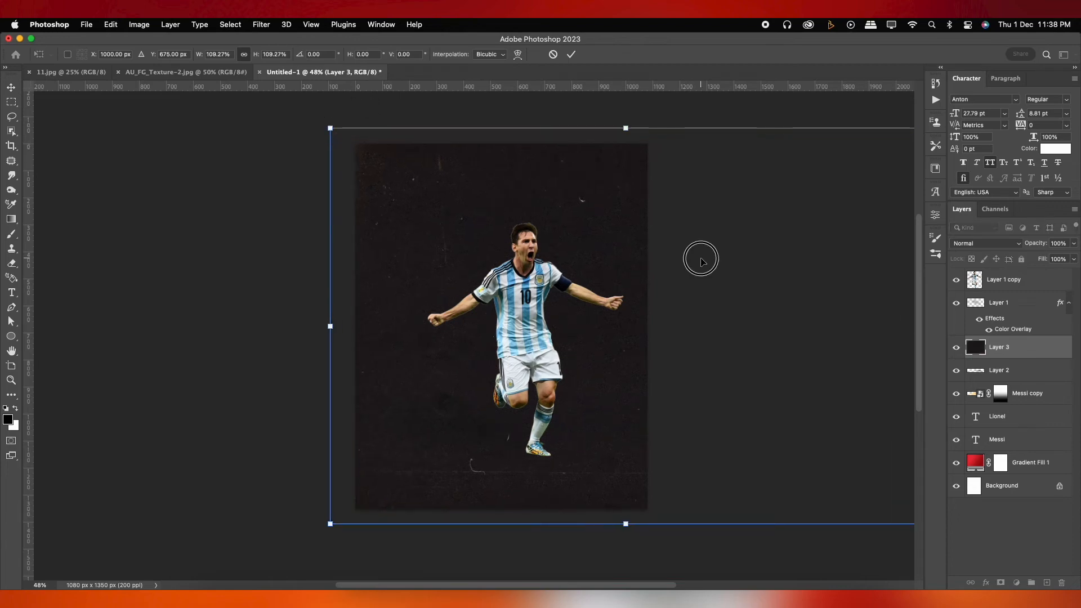
pyautogui.press('Return')
# Move the dark texture layer to the top of the layer stack and set its blend mode to Screen
pyautogui.moveTo(1001, 366); pyautogui.dragTo(1003, 283)
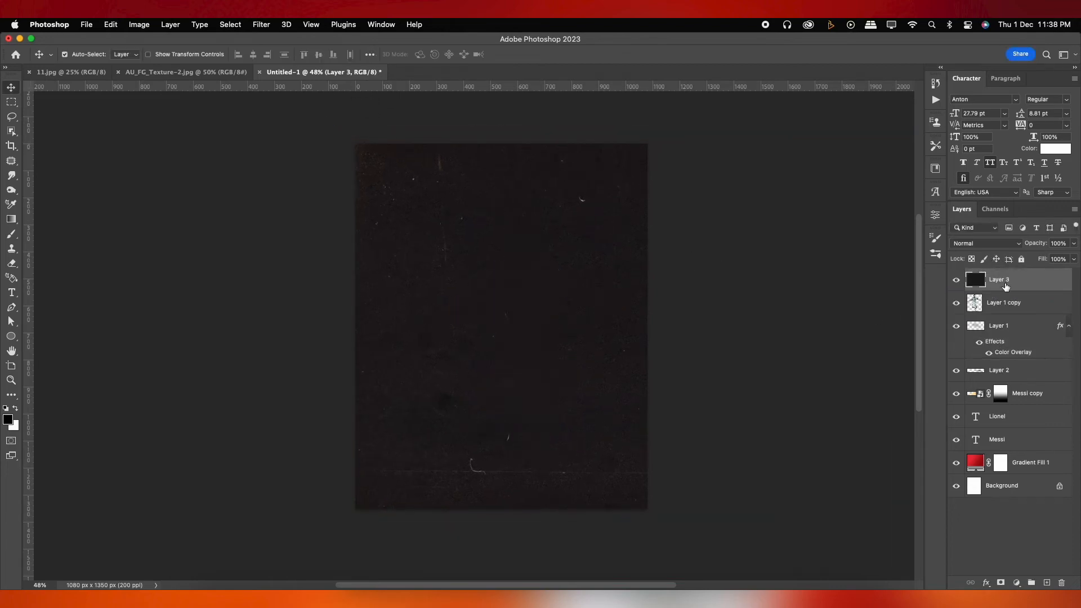
pyautogui.click(989, 244)
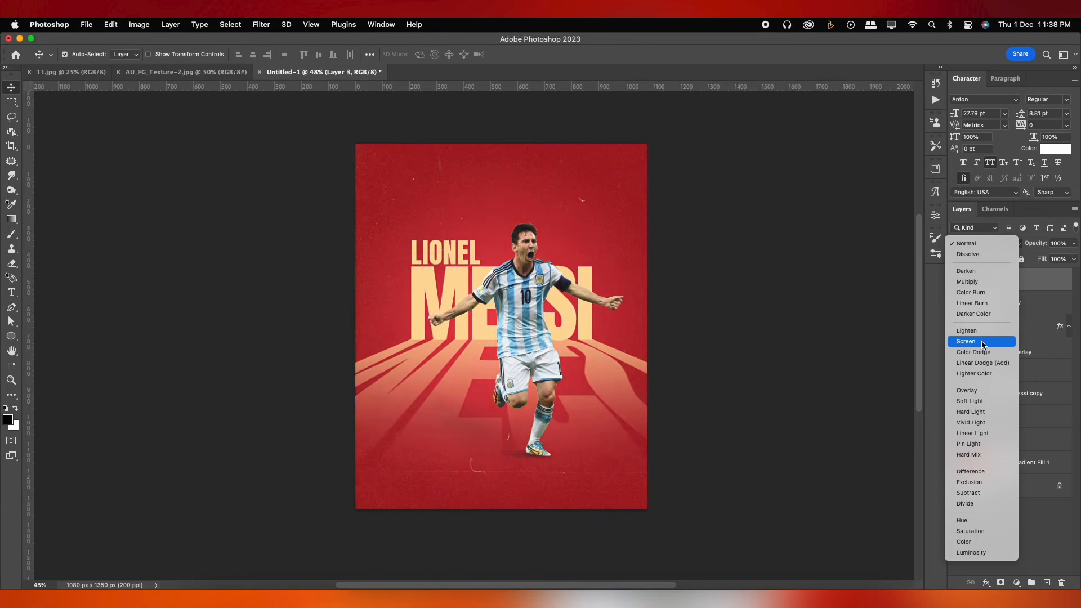
pyautogui.click(981, 342)
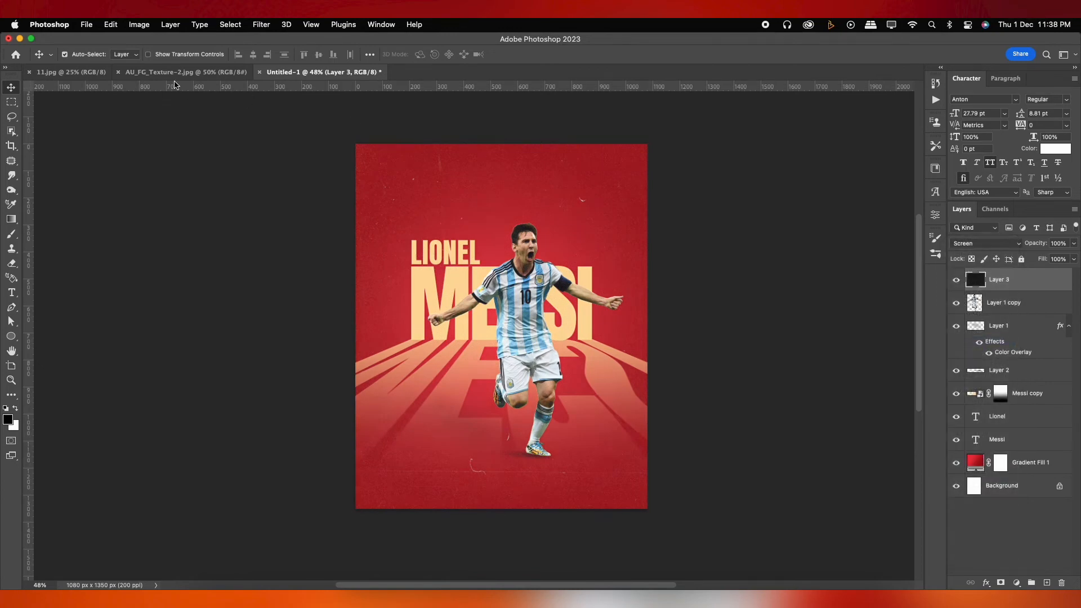
# Copy the cloudy texture from 11.jpg into the poster, then scale it down and position it to cover the whole canvas
pyautogui.click(165, 71)
pyautogui.click(68, 72)
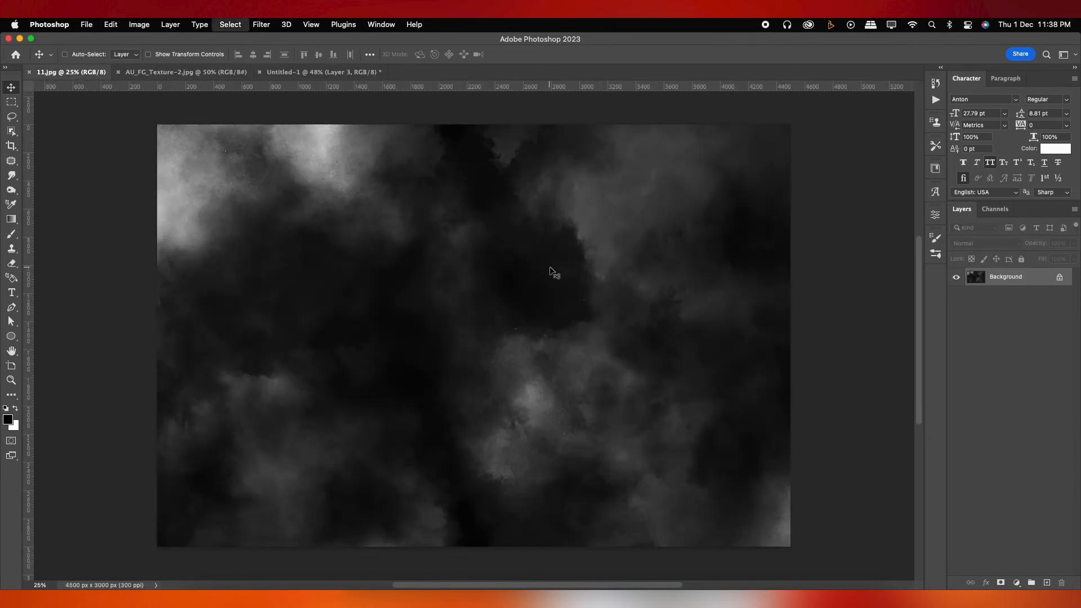
pyautogui.moveTo(348, 105); pyautogui.dragTo(564, 338)
pyautogui.press('super+t')
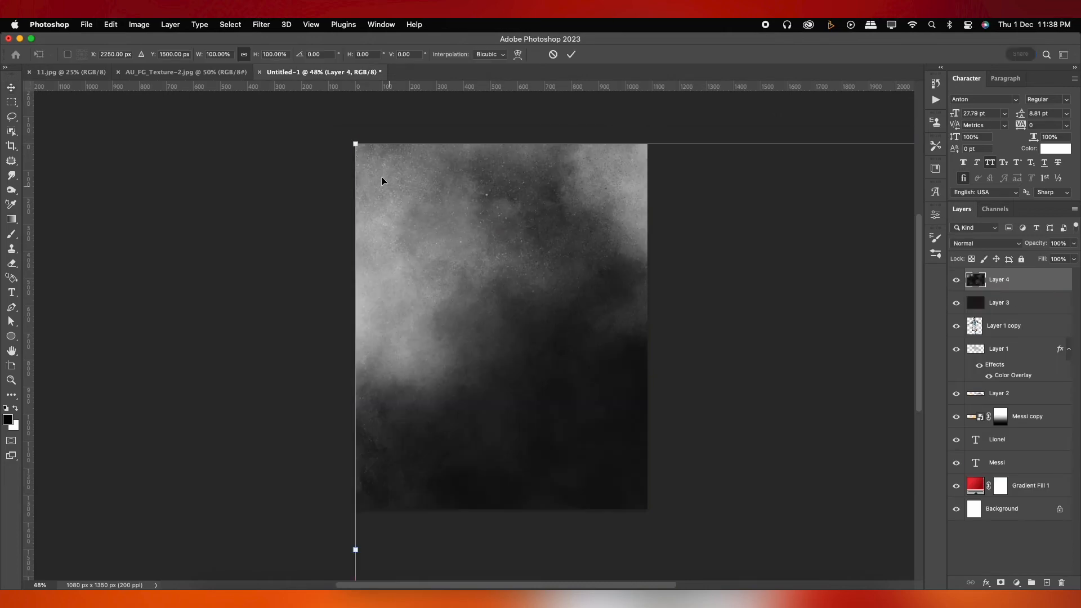
pyautogui.moveTo(356, 144); pyautogui.dragTo(608, 314)
pyautogui.moveTo(697, 374); pyautogui.dragTo(362, 177)
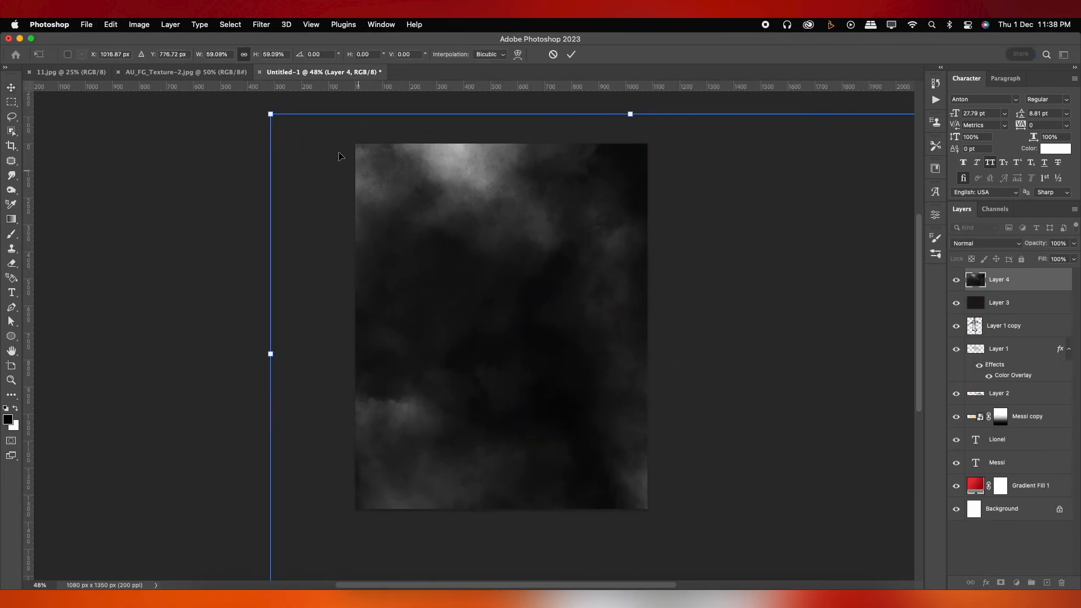
pyautogui.moveTo(272, 116); pyautogui.dragTo(357, 169)
pyautogui.moveTo(514, 304); pyautogui.dragTo(498, 276)
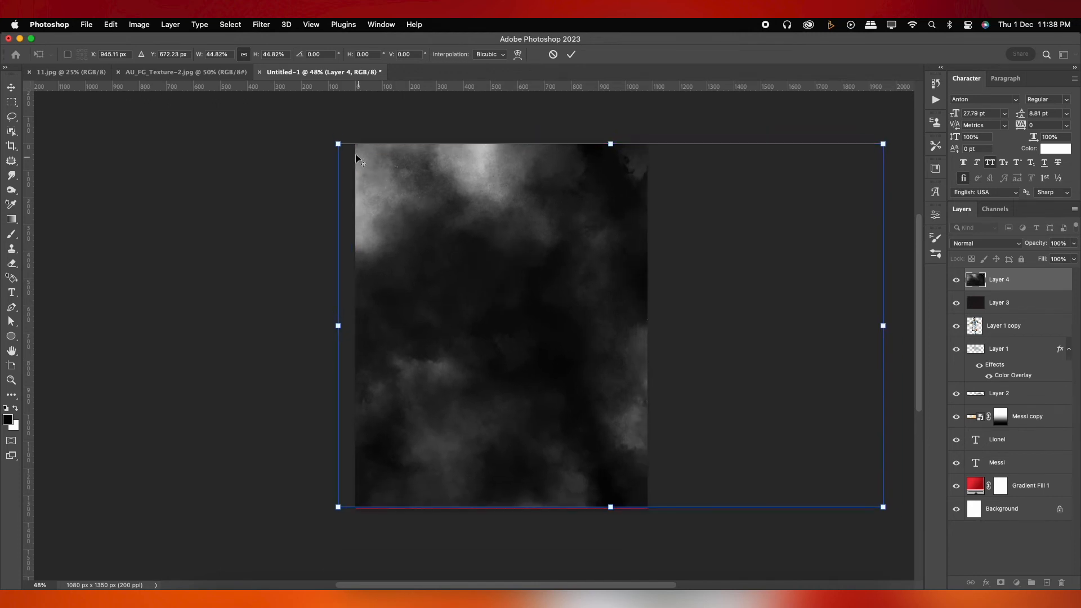
pyautogui.moveTo(338, 141); pyautogui.dragTo(316, 130)
pyautogui.press('Return')
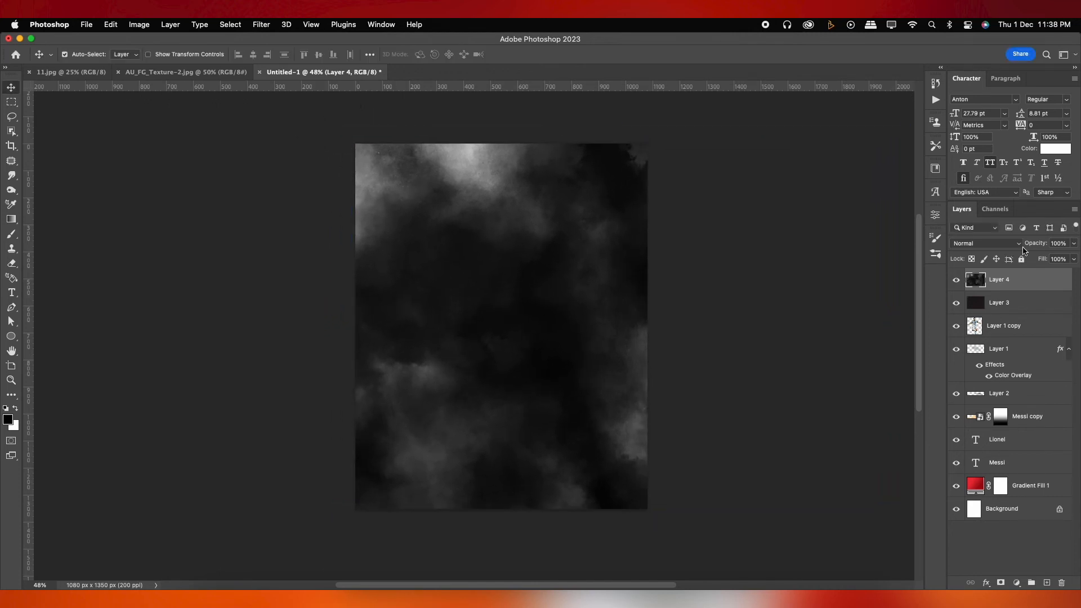
# Set the cloudy texture layer's blend mode to Overlay and add a layer mask to it
pyautogui.click(1007, 248)
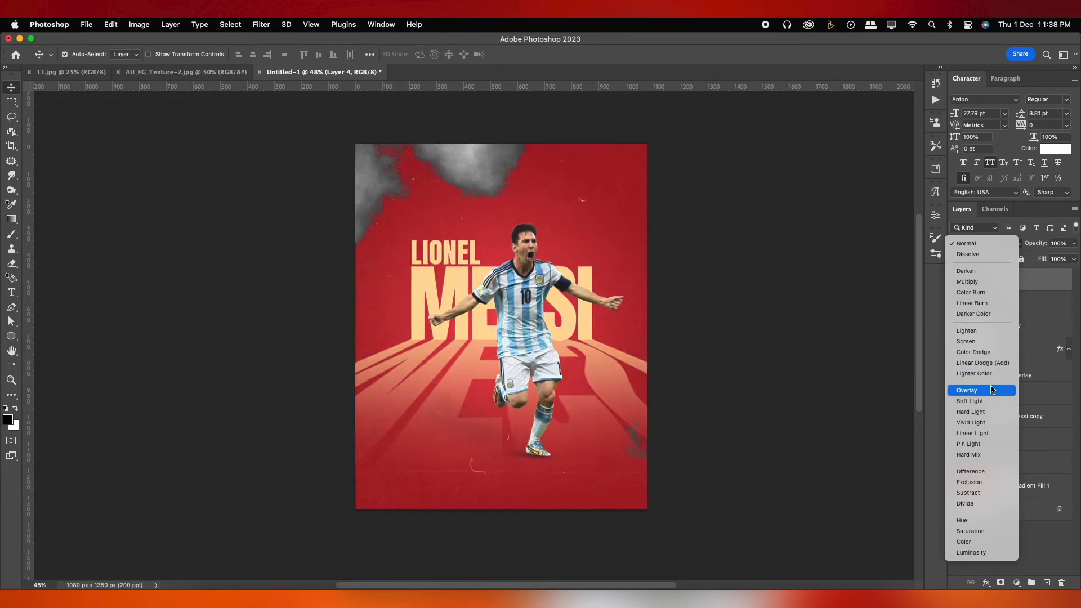
pyautogui.click(990, 391)
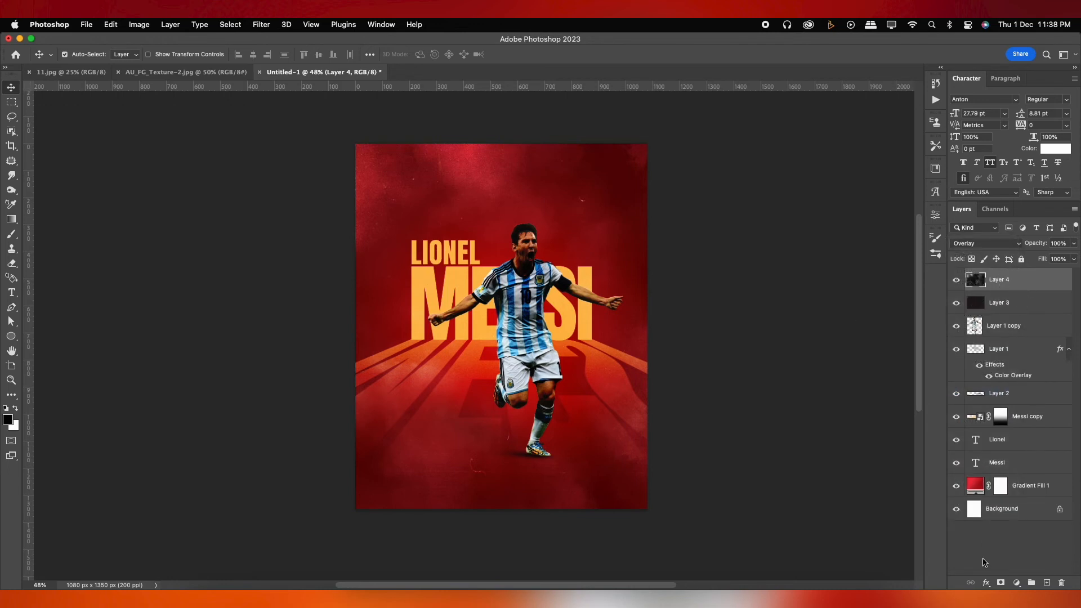
pyautogui.click(1002, 584)
# Paint black on the Layer 4 mask over the footballer, starting with an 1100 px brush at 56% opacity, to lighten the overlay there
pyautogui.press('b')
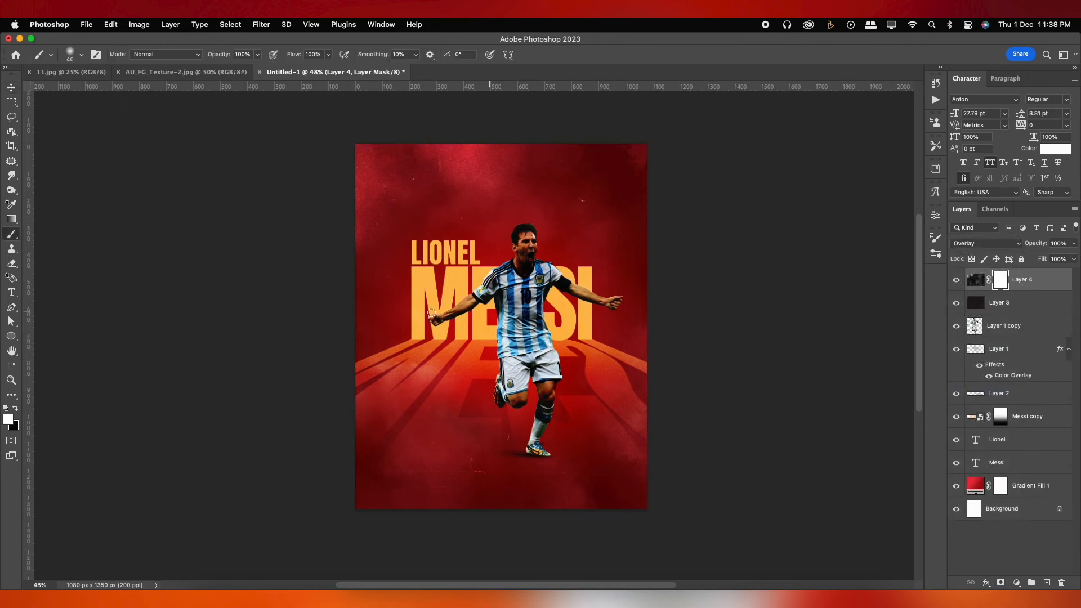
pyautogui.press(']')
pyautogui.press(']')
pyautogui.press(']')
pyautogui.press(']')
pyautogui.press(']')
pyautogui.press(']')
pyautogui.press(']')
pyautogui.press(']')
pyautogui.press(']')
pyautogui.press(']')
pyautogui.press(']')
pyautogui.press(']')
pyautogui.press(']')
pyautogui.press(']')
pyautogui.press(']')
pyautogui.press(']')
pyautogui.press(']')
pyautogui.press(']')
pyautogui.press(']')
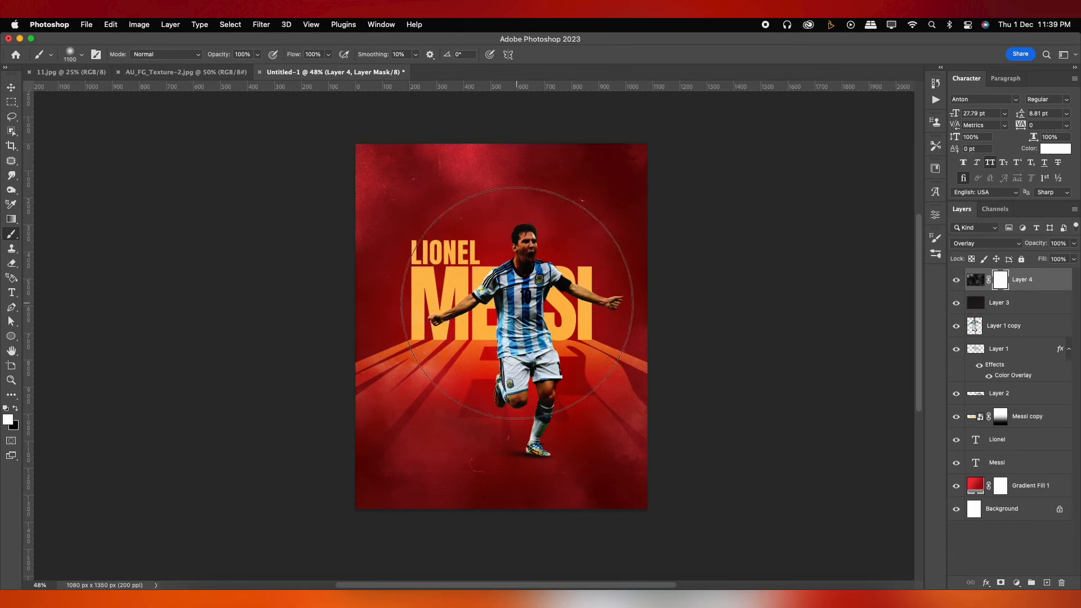
pyautogui.press('x')
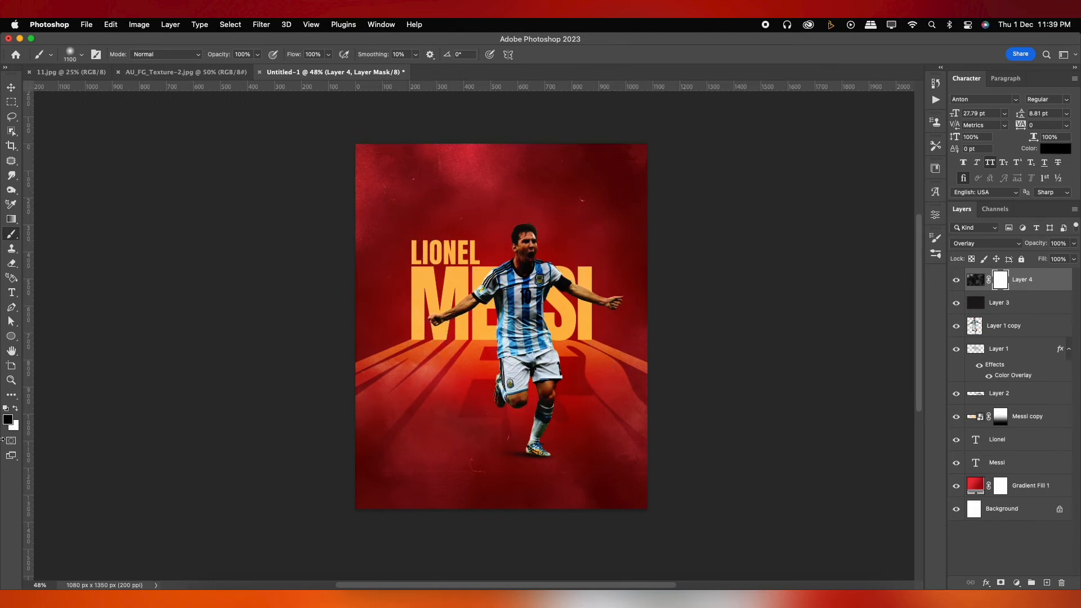
pyautogui.click(258, 55)
pyautogui.moveTo(259, 67); pyautogui.dragTo(234, 68)
pyautogui.click(536, 325)
pyautogui.press('[')
pyautogui.press('[')
pyautogui.press('[')
pyautogui.click(524, 308)
# Reduce the brush to 200 px and paint white on the mask over the jersey to restore part of the overlay
pyautogui.press('[')
pyautogui.press('[')
pyautogui.press('[')
pyautogui.press('[')
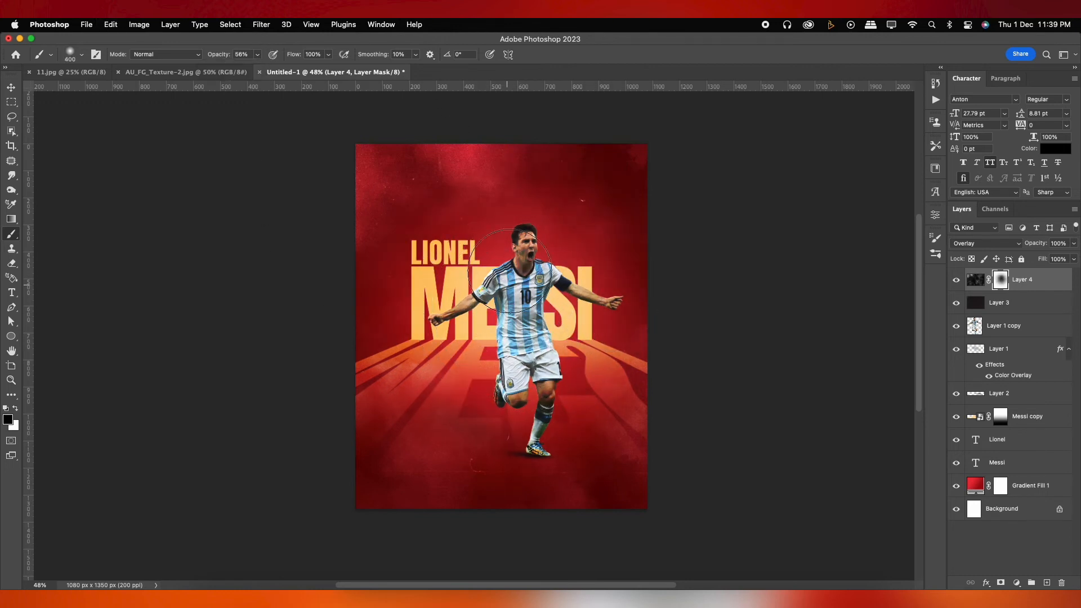
pyautogui.press('c')
pyautogui.press('x')
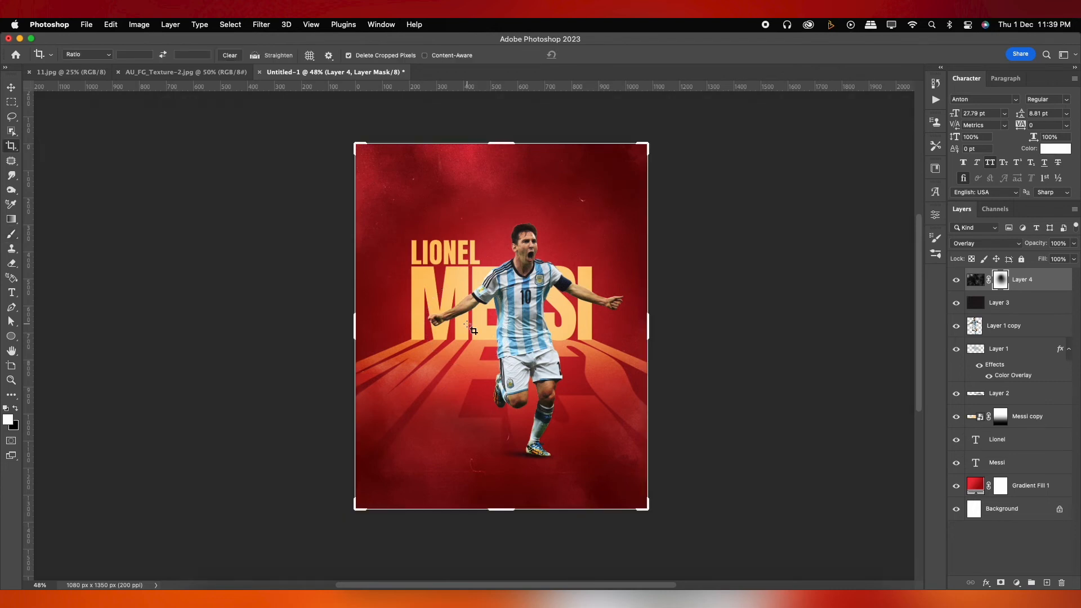
pyautogui.press('b')
pyautogui.press('x')
pyautogui.press('[')
pyautogui.press('[')
pyautogui.press('x')
pyautogui.press('[')
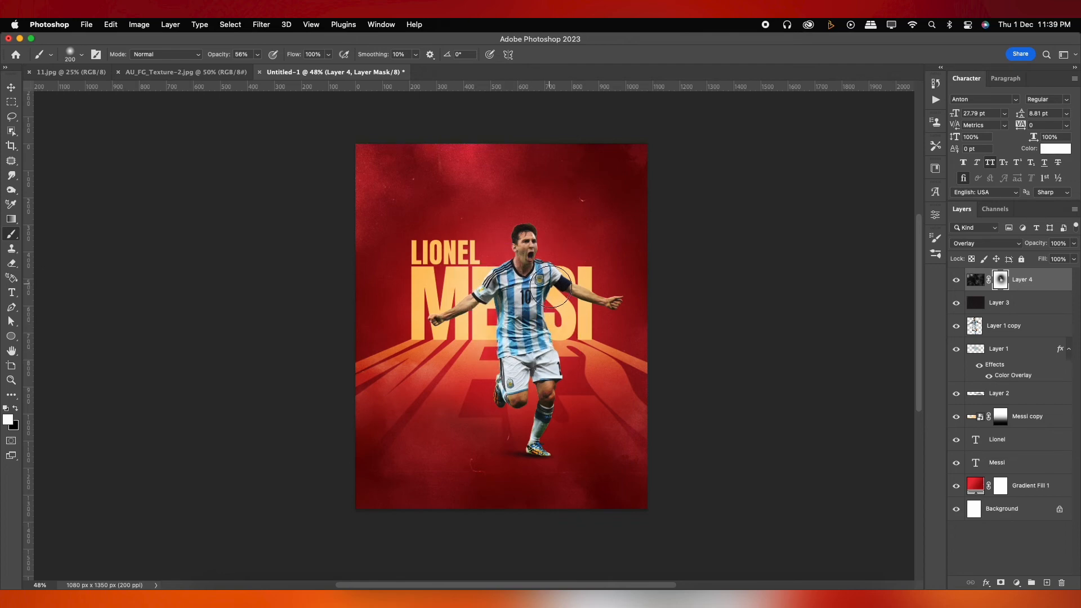
# Lower the brush opacity to 25% and refine the mask with black and white dabs around the title, hand and legs
pyautogui.click(257, 54)
pyautogui.moveTo(254, 68); pyautogui.dragTo(239, 69)
pyautogui.click(475, 346)
pyautogui.press('x')
pyautogui.click(623, 319)
pyautogui.press('x')
pyautogui.click(637, 316)
pyautogui.click(548, 387)
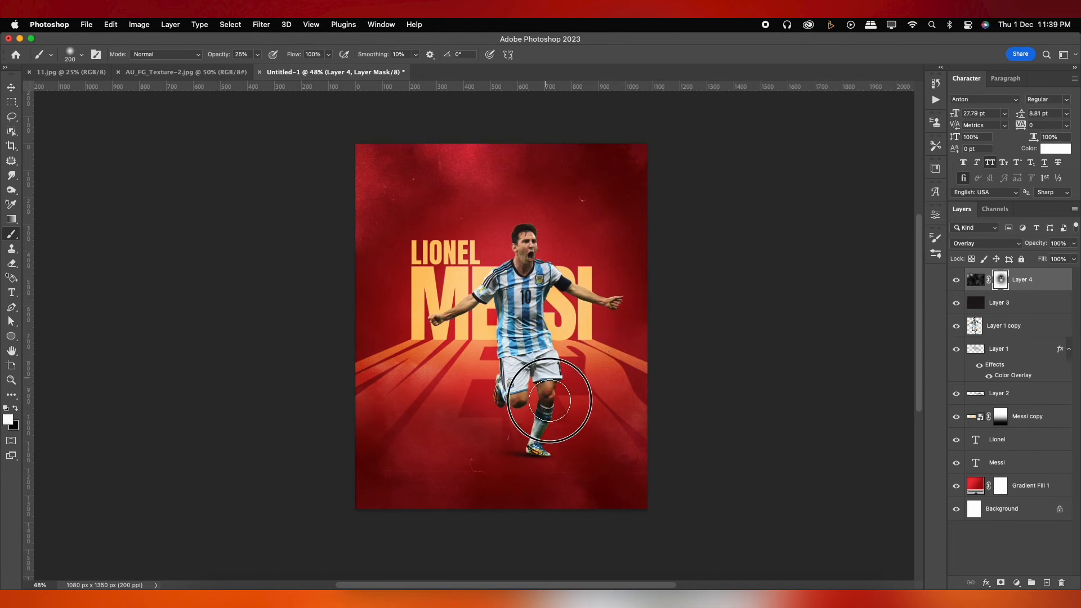
# Reduce the brush to 80 px and dab white on the Layer 4 mask over the footballer's neck
pyautogui.press(']')
pyautogui.press(']')
pyautogui.press(']')
pyautogui.press(']')
pyautogui.press('[')
pyautogui.press('[')
pyautogui.press('[')
pyautogui.press('[')
pyautogui.press('[')
pyautogui.press('[')
pyautogui.press('[')
pyautogui.scroll(5, 516, 262)
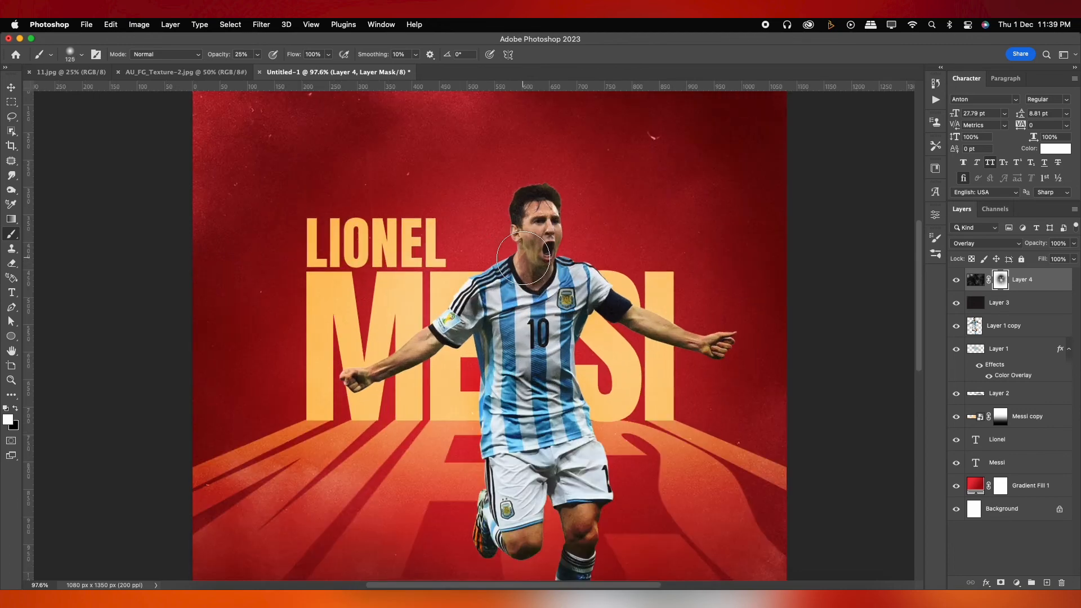
pyautogui.press('[')
pyautogui.press('[')
pyautogui.press('[')
pyautogui.click(530, 260)
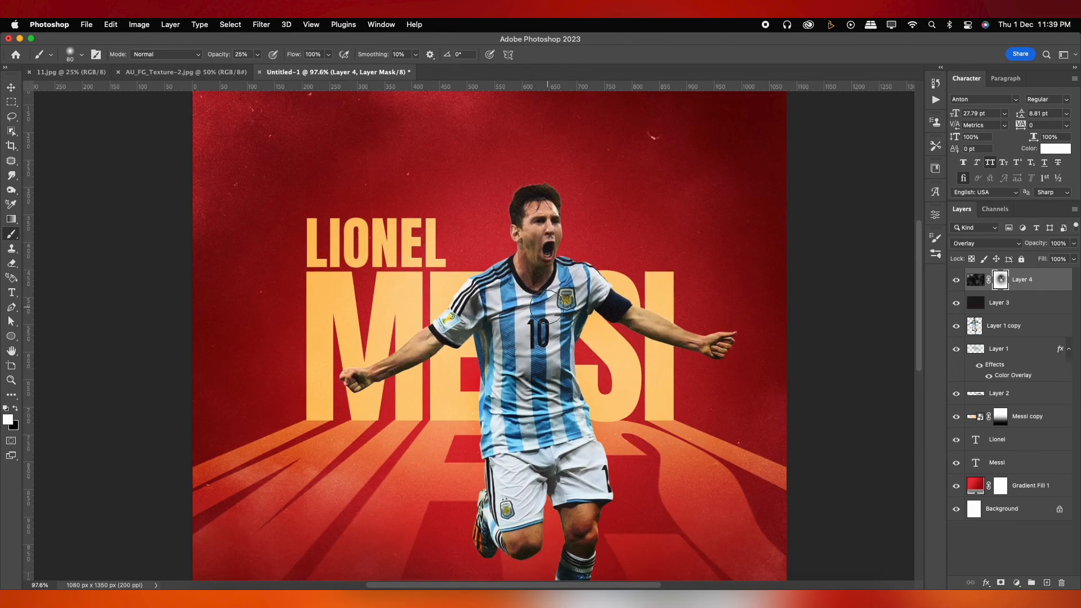
pyautogui.scroll(-4, 546, 307)
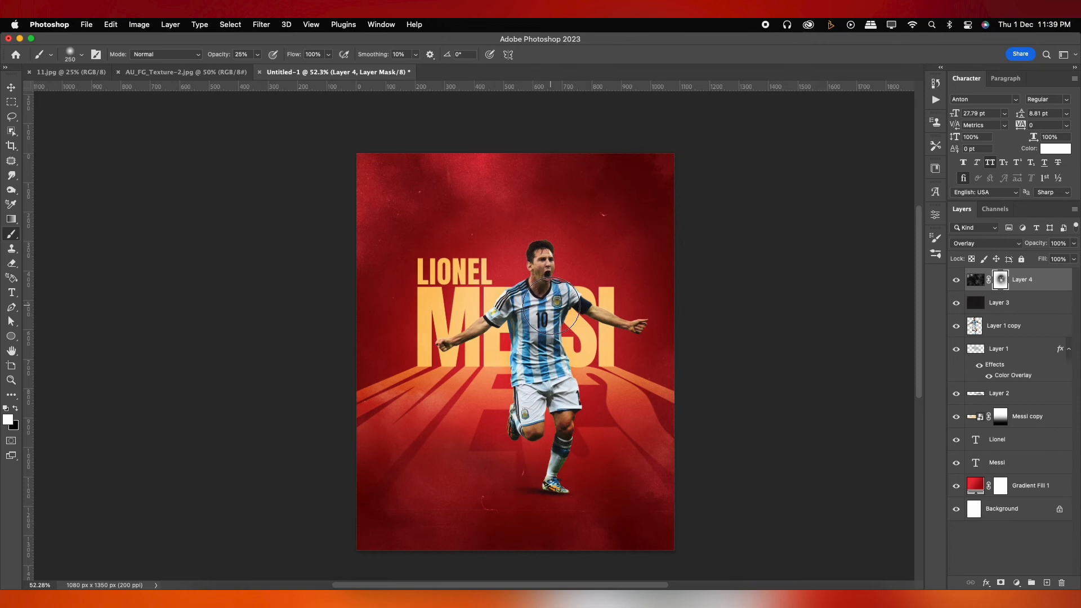
pyautogui.scroll(-2, 544, 309)
pyautogui.press(']')
pyautogui.press(']')
pyautogui.press(']')
pyautogui.press(']')
pyautogui.press(']')
pyautogui.press(']')
pyautogui.press(']')
pyautogui.press(']')
pyautogui.press('[')
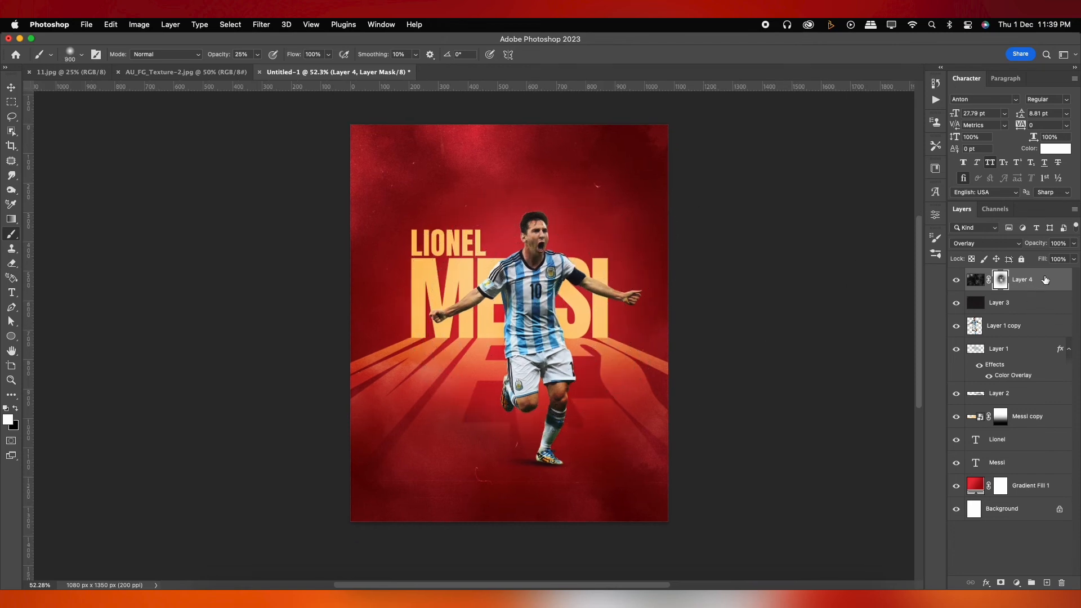
# Soften the Layer 4 texture image with a Gaussian Blur, raising the radius slightly above 2.2 pixels
pyautogui.click(1045, 280)
pyautogui.click(1074, 244)
pyautogui.moveTo(1063, 260); pyautogui.dragTo(1074, 260)
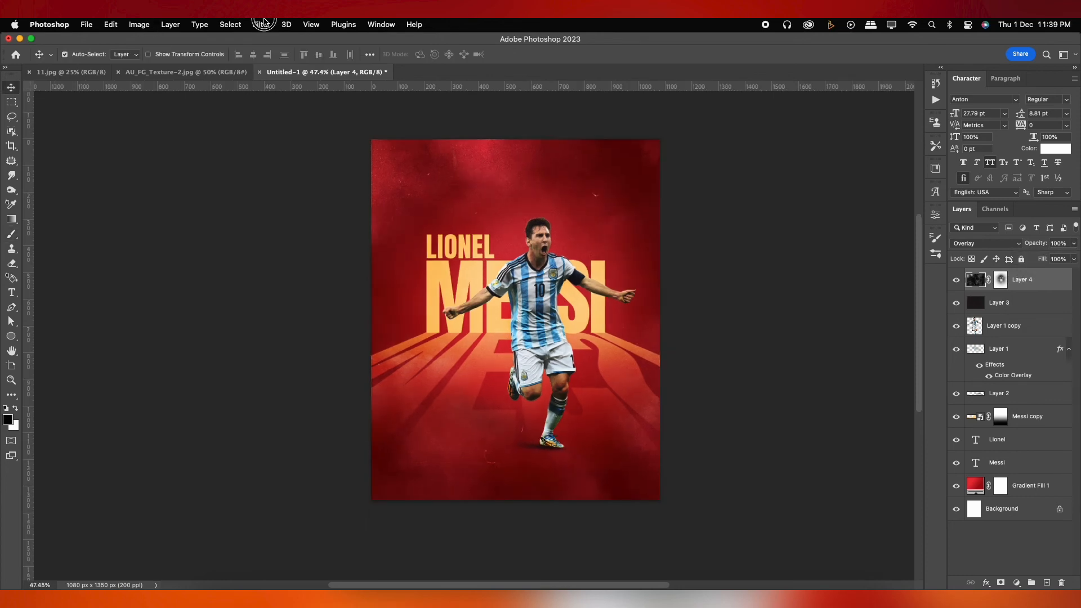
pyautogui.click(264, 24)
pyautogui.moveTo(315, 169)
pyautogui.click(462, 211)
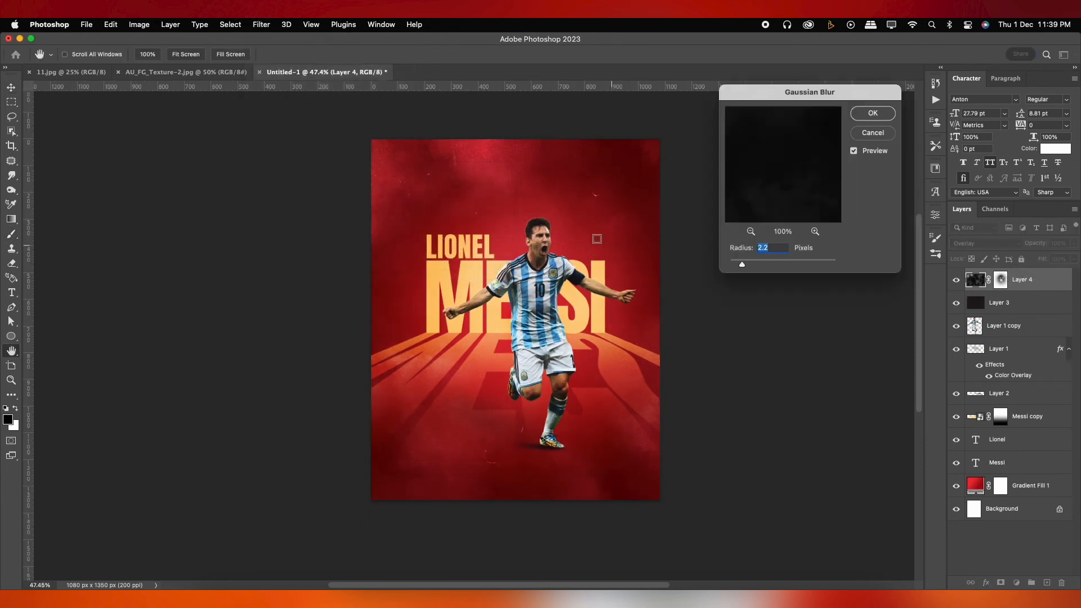
pyautogui.moveTo(742, 265); pyautogui.dragTo(755, 266)
pyautogui.click(872, 114)
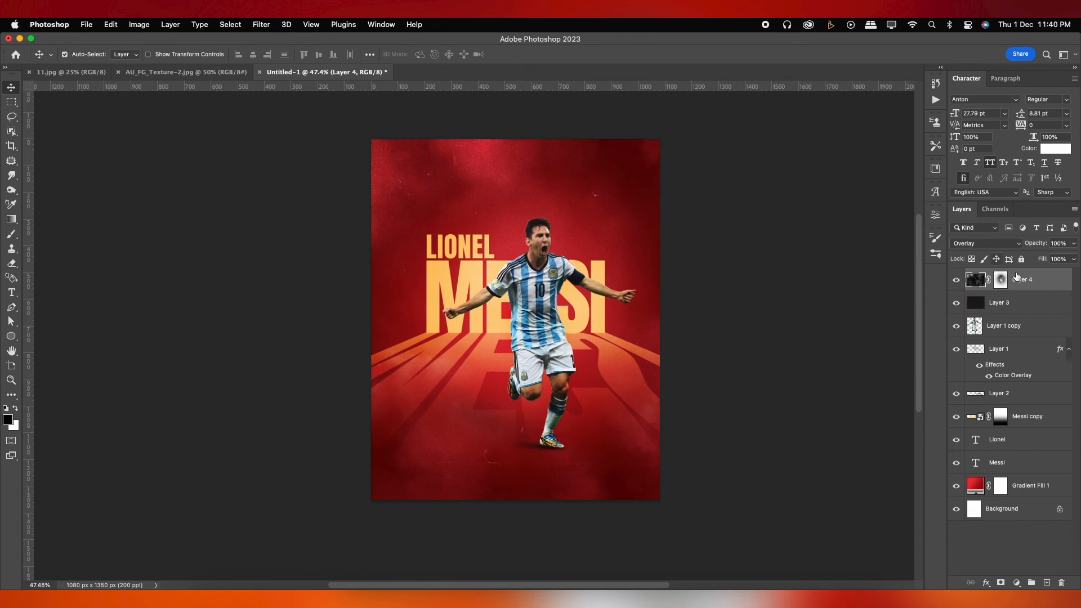
# Stamp all visible layers into a new layer above Layer 4 and open it in the Camera Raw Filter
pyautogui.press('super+alt+shift+e')
pyautogui.scroll(2, 625, 292)
pyautogui.click(261, 25)
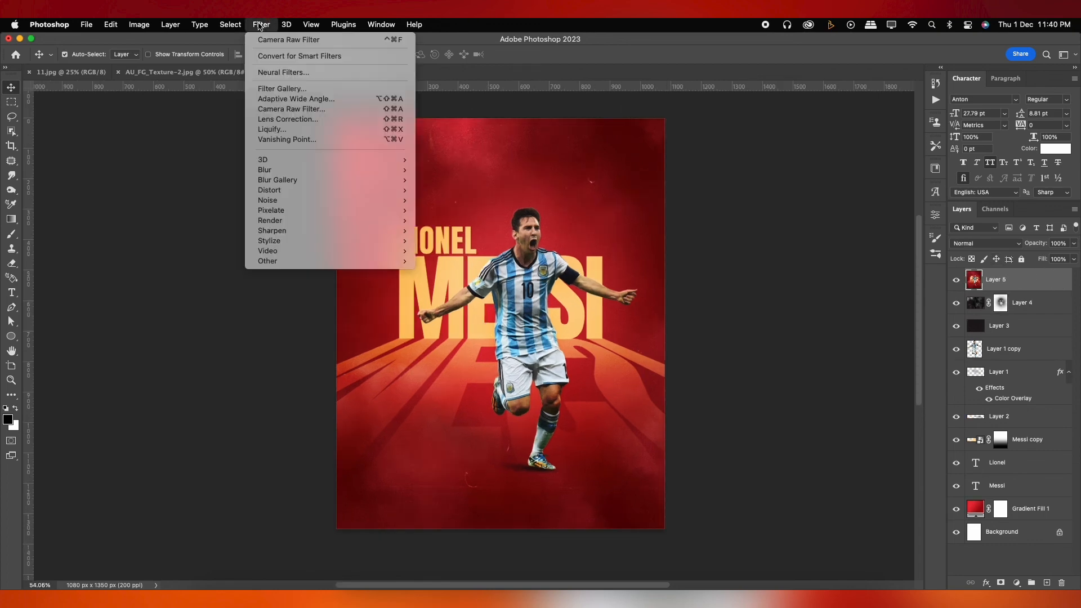
pyautogui.click(284, 108)
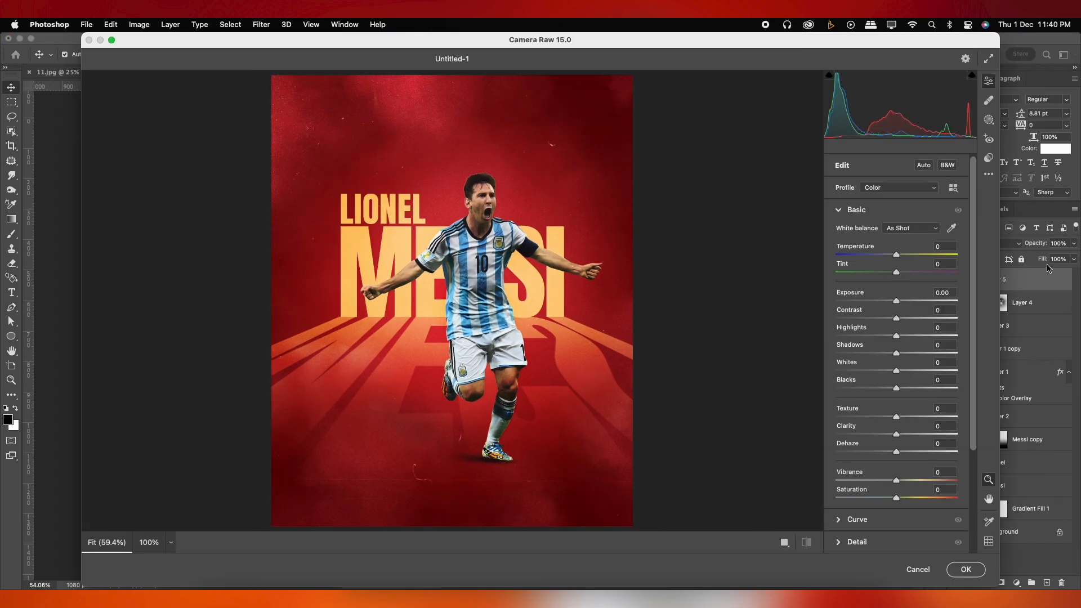
# Apply 90's Presets 02 from the 90 S preset group and set its amount to 65
pyautogui.click(989, 158)
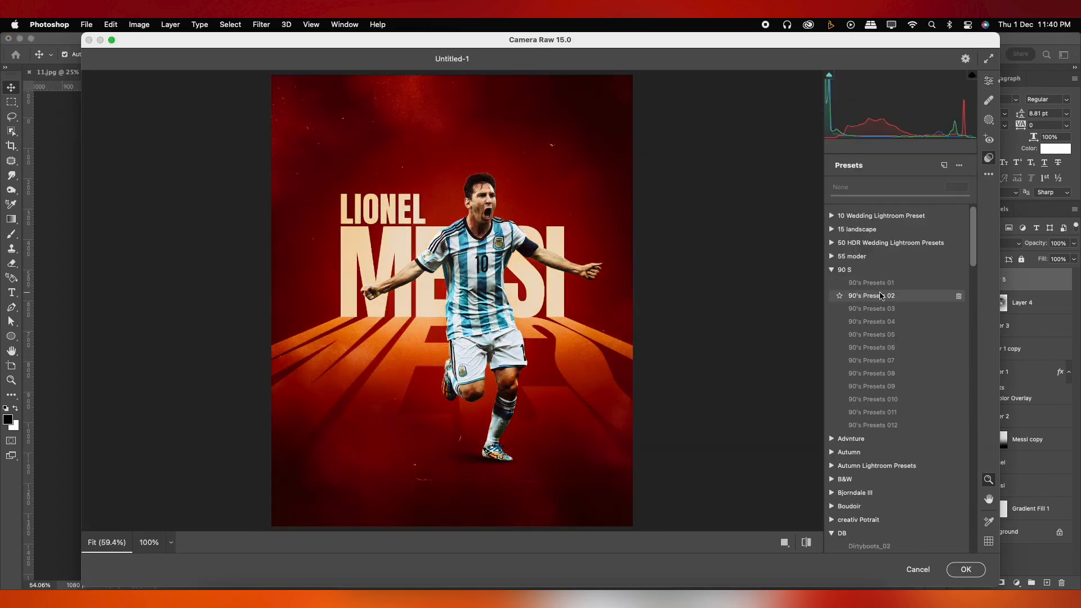
pyautogui.click(879, 297)
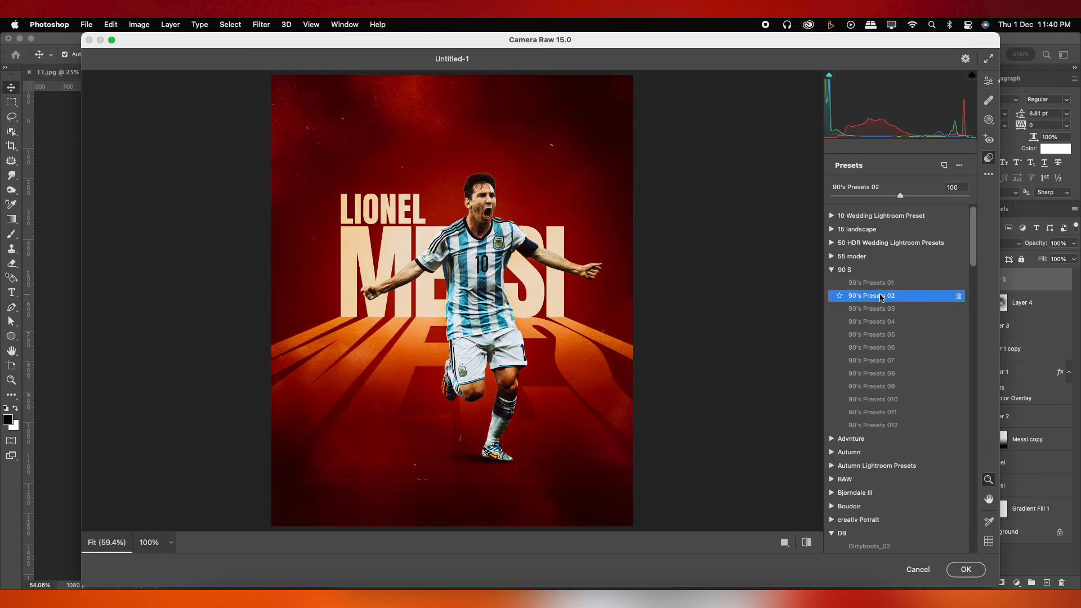
pyautogui.moveTo(900, 196); pyautogui.dragTo(876, 195)
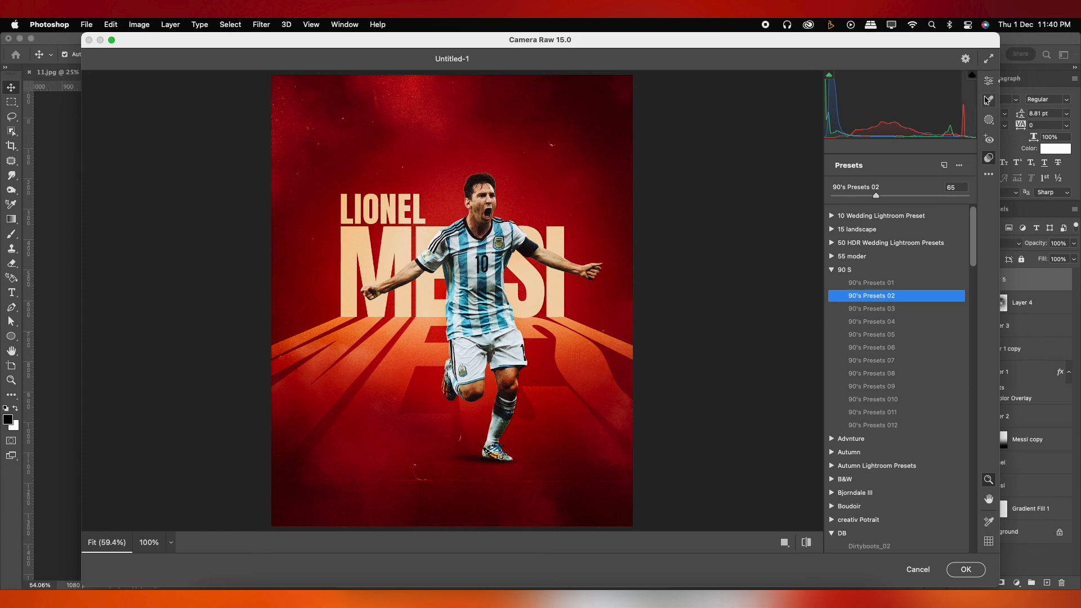
# Adjust the basic tones in Camera Raw: set Exposure to -0.30, Shadows to +55 and Whites to -3
pyautogui.click(989, 81)
pyautogui.moveTo(896, 302)
pyautogui.mouseDown()
pyautogui.moveTo(921, 320)
pyautogui.moveTo(894, 301)
pyautogui.mouseUp()
pyautogui.doubleClick(896, 301)
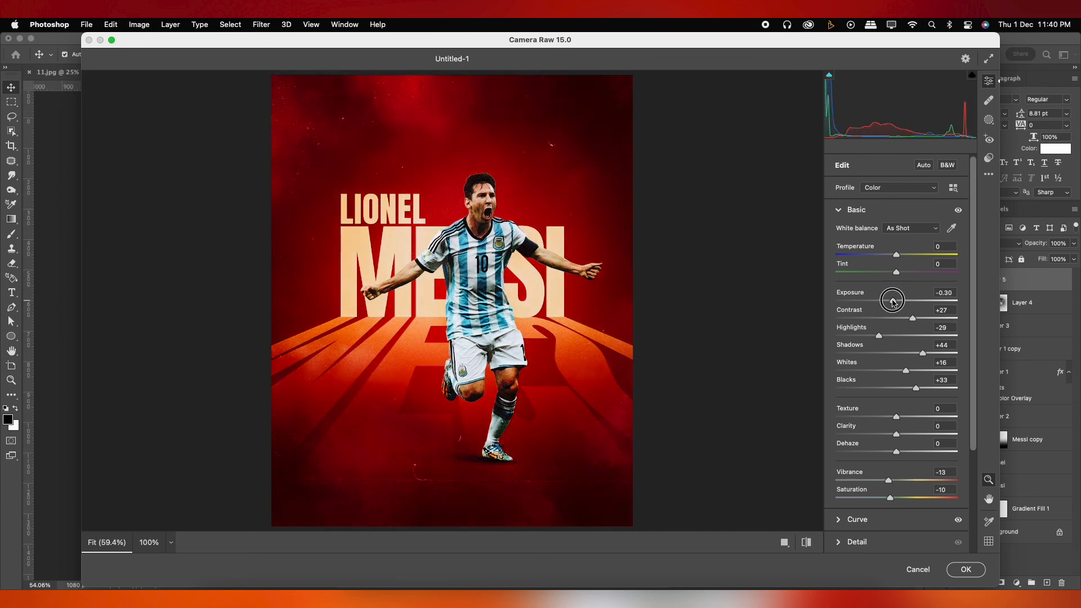
pyautogui.moveTo(922, 354); pyautogui.dragTo(896, 370)
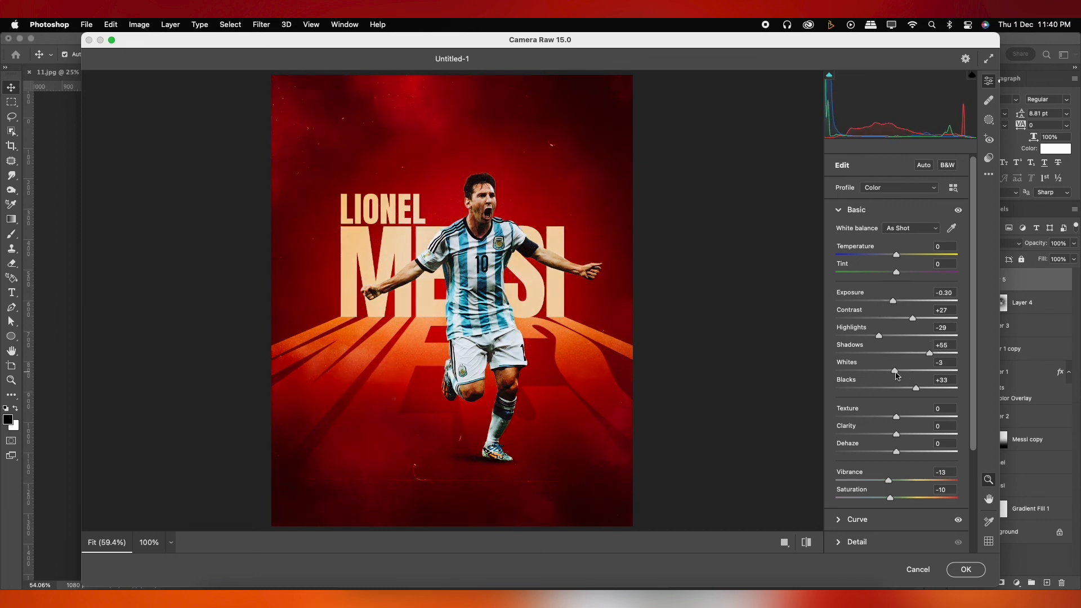